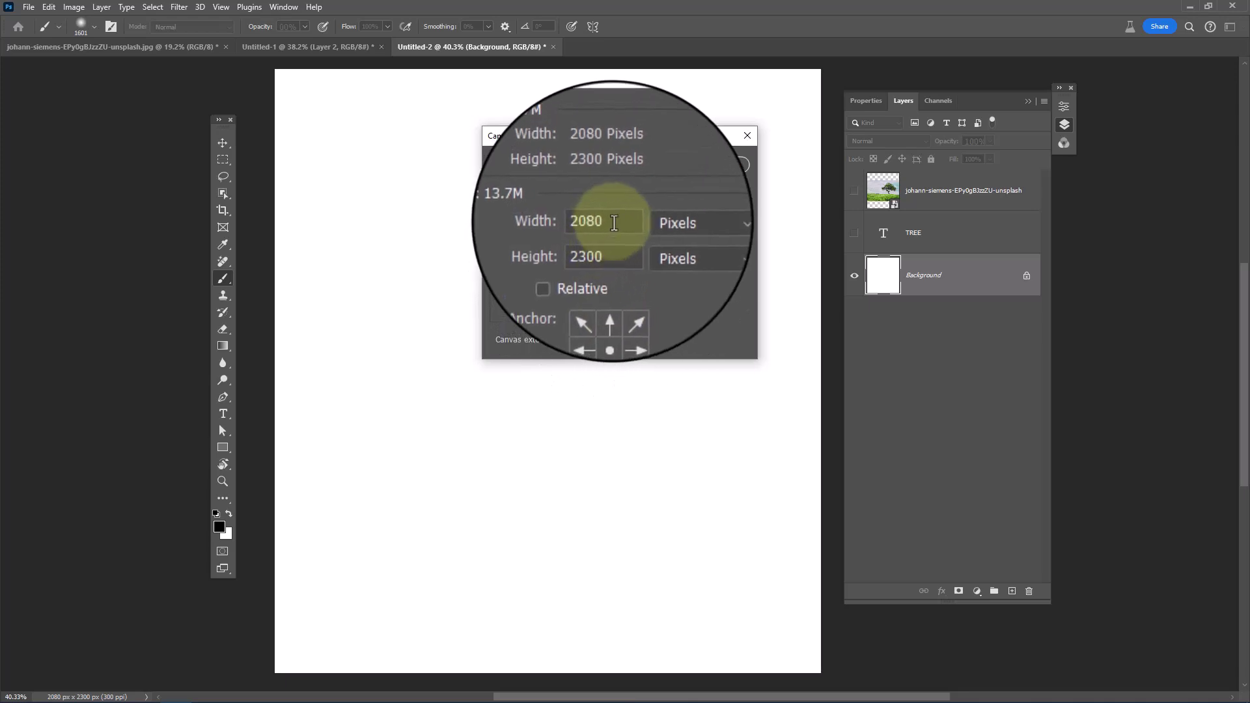
- Check that the canvas measures 2080 px wide by 2300 px high
double_click(613, 222)
click(586, 251)
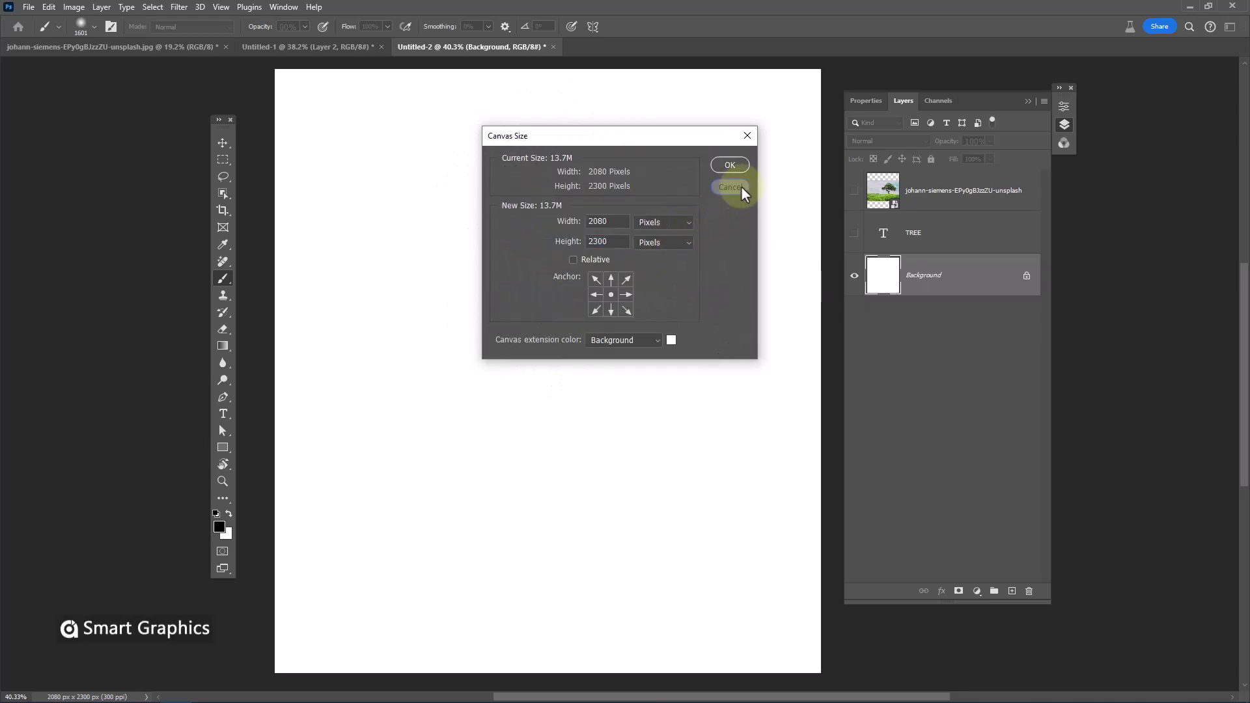
- Cancel the canvas size dialog and make the TREE text layer visible and selected
click(729, 186)
click(948, 245)
click(853, 233)
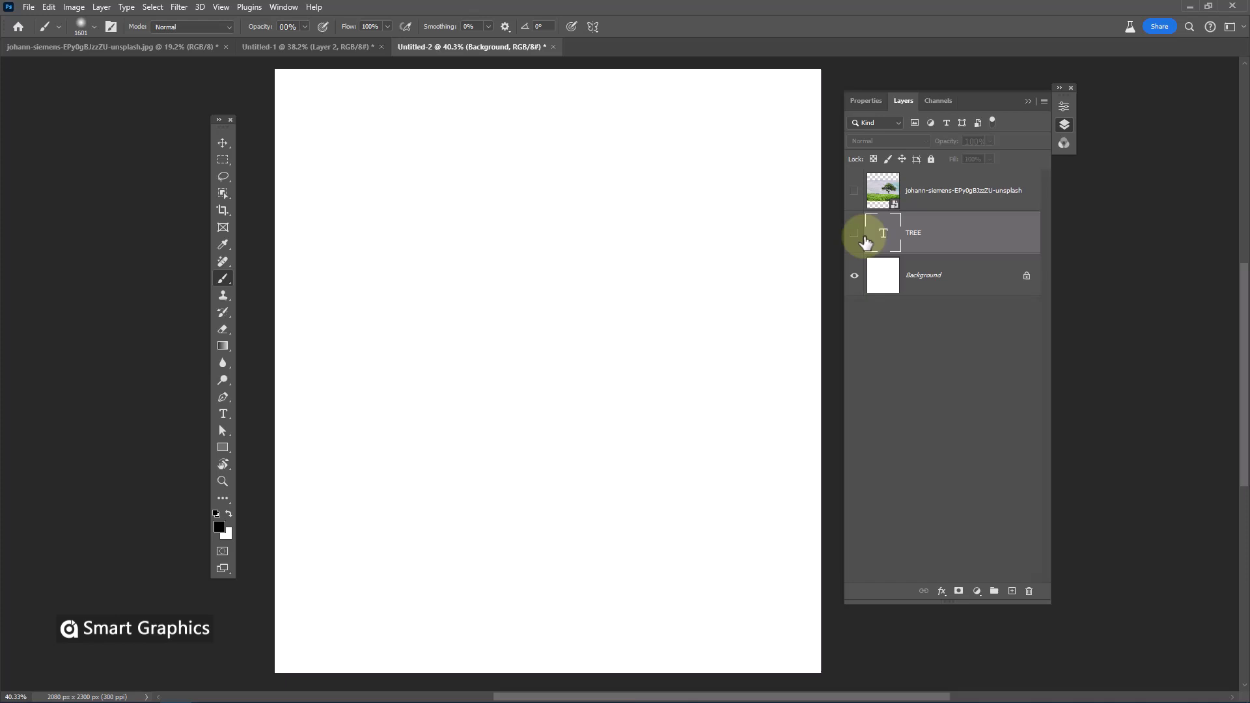
- Confirm in Properties that TREE is set in Century Gothic Bold at 174.94 pt
click(864, 101)
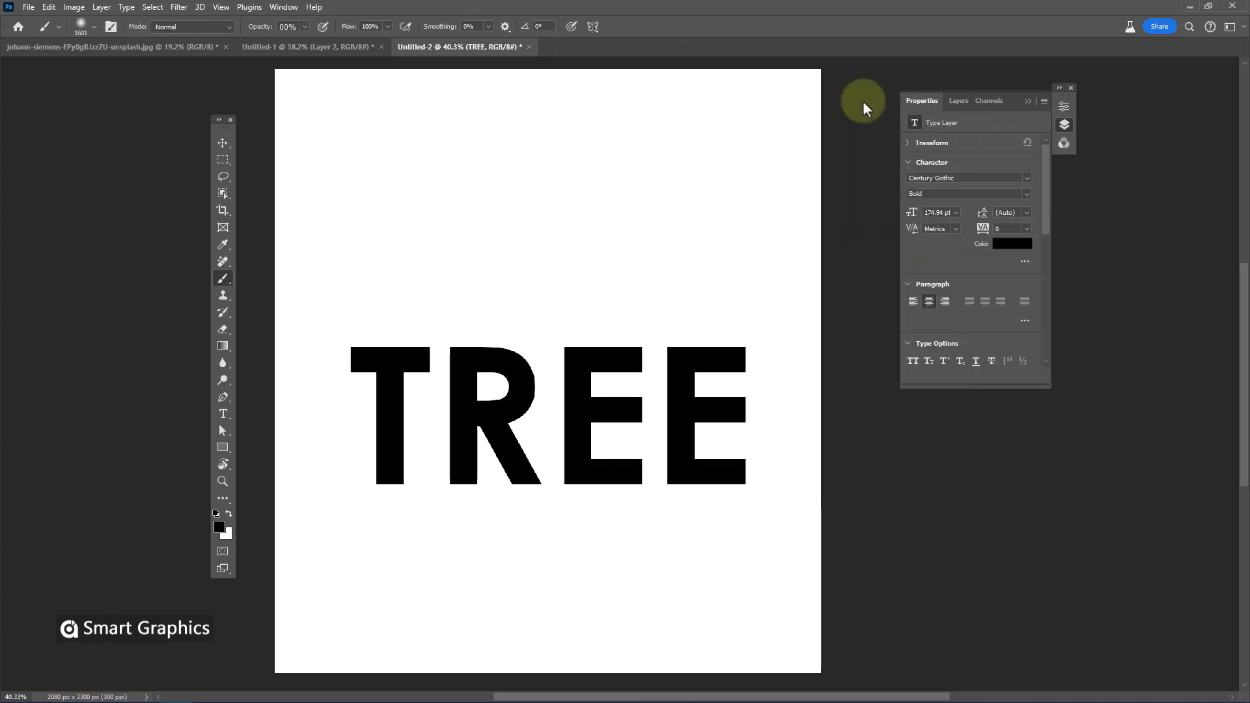
click(905, 179)
click(930, 197)
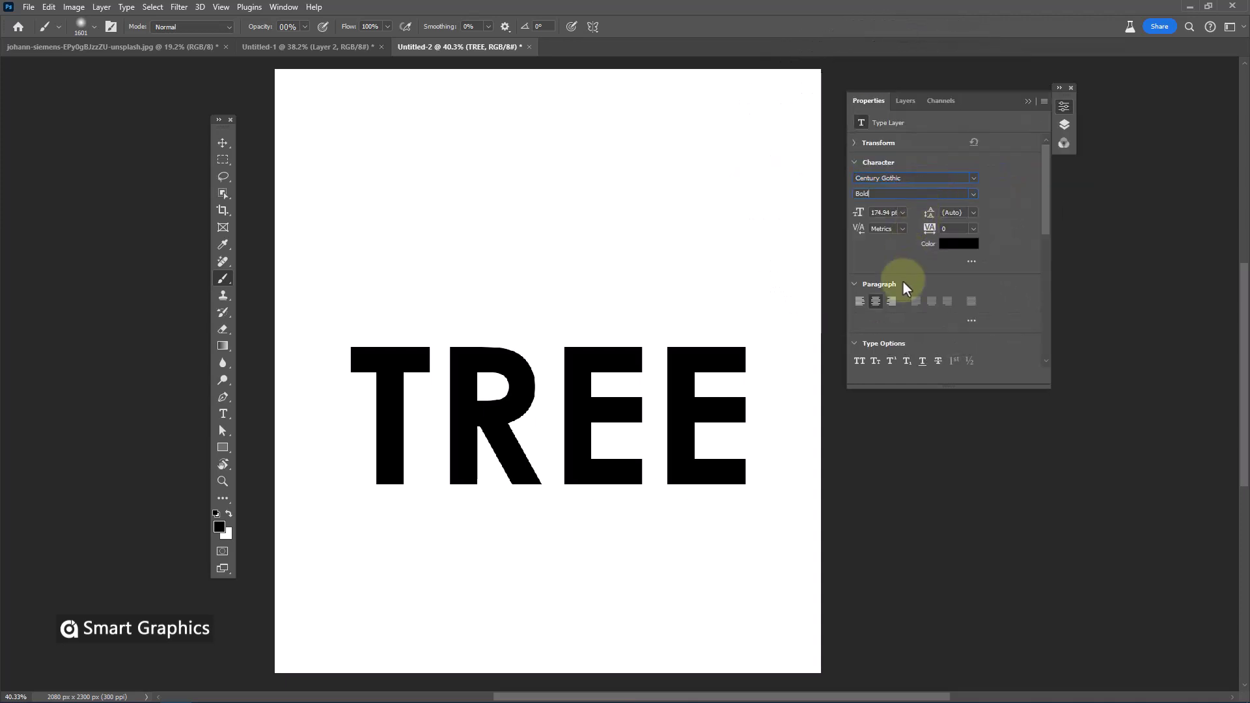
- Show the tree photo at reduced opacity and scale it to cover the TREE letters
click(1065, 124)
click(893, 207)
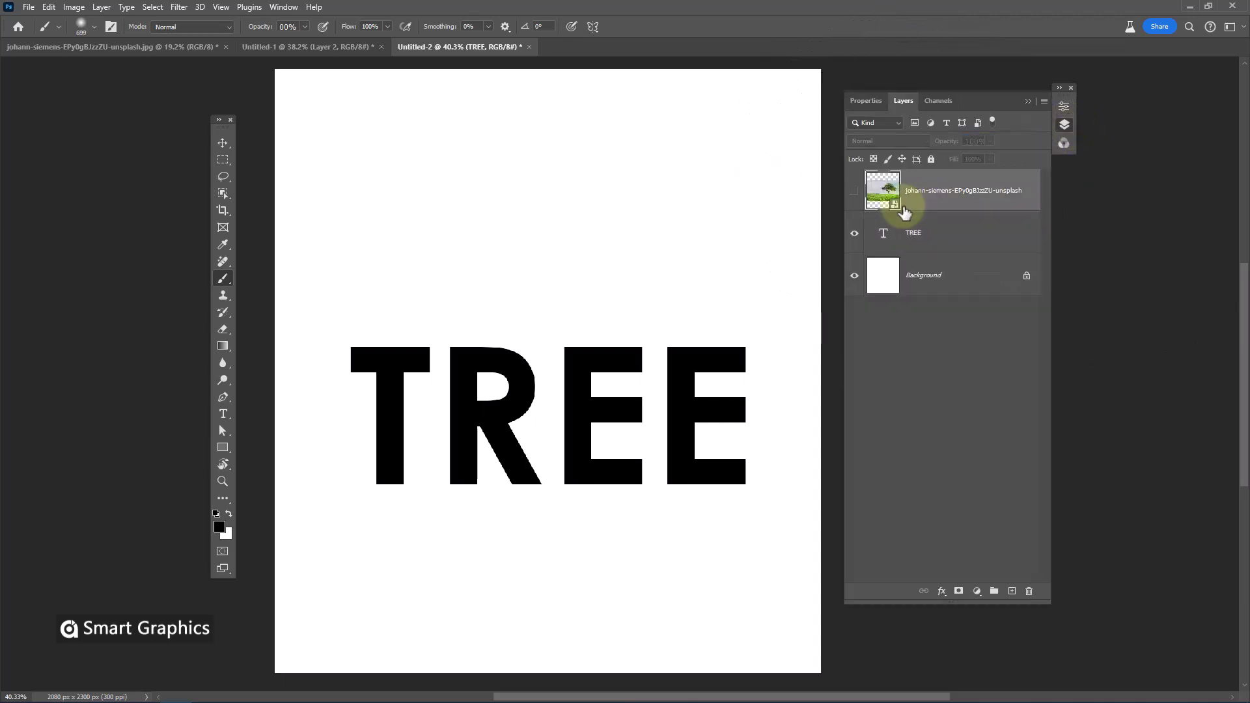
click(854, 190)
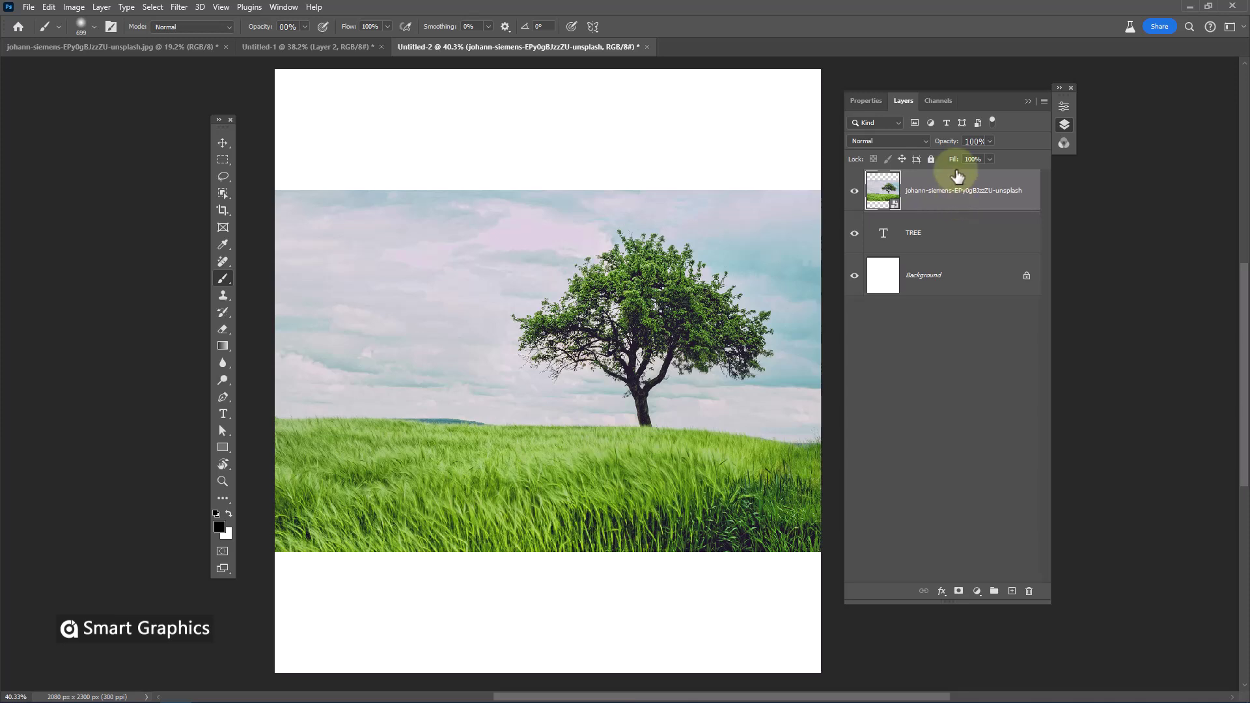
drag(926, 148, 917, 149)
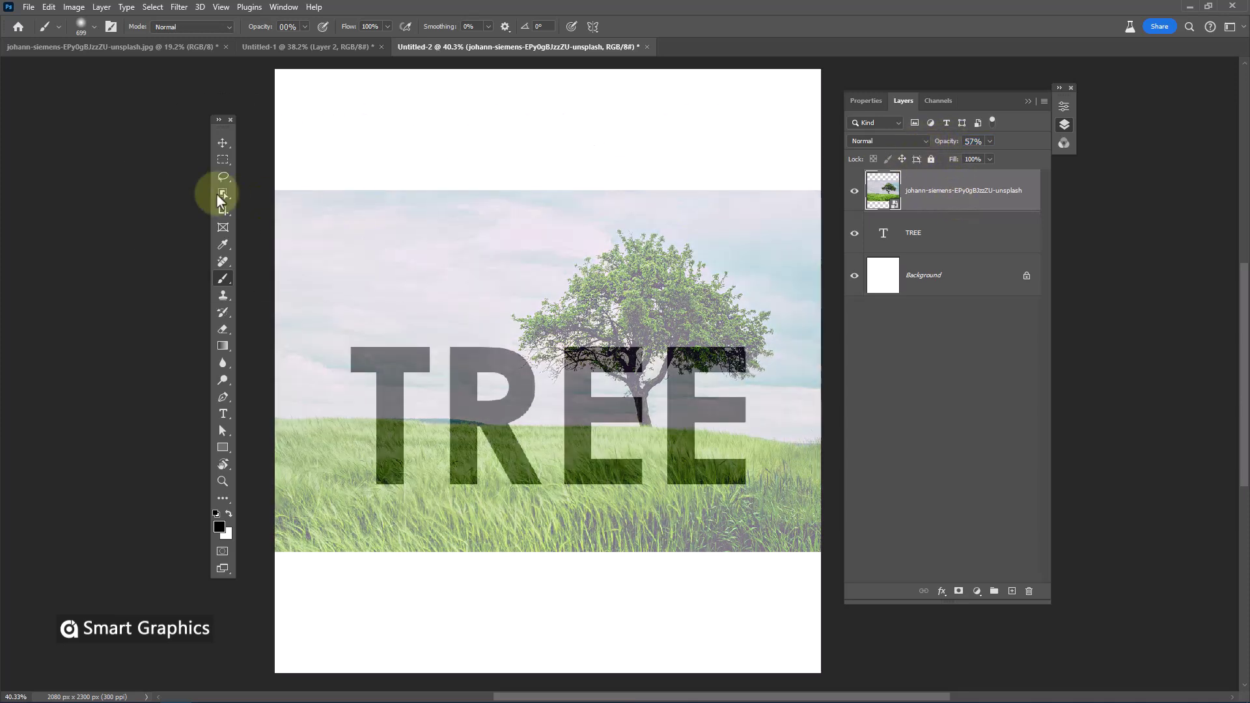
click(223, 143)
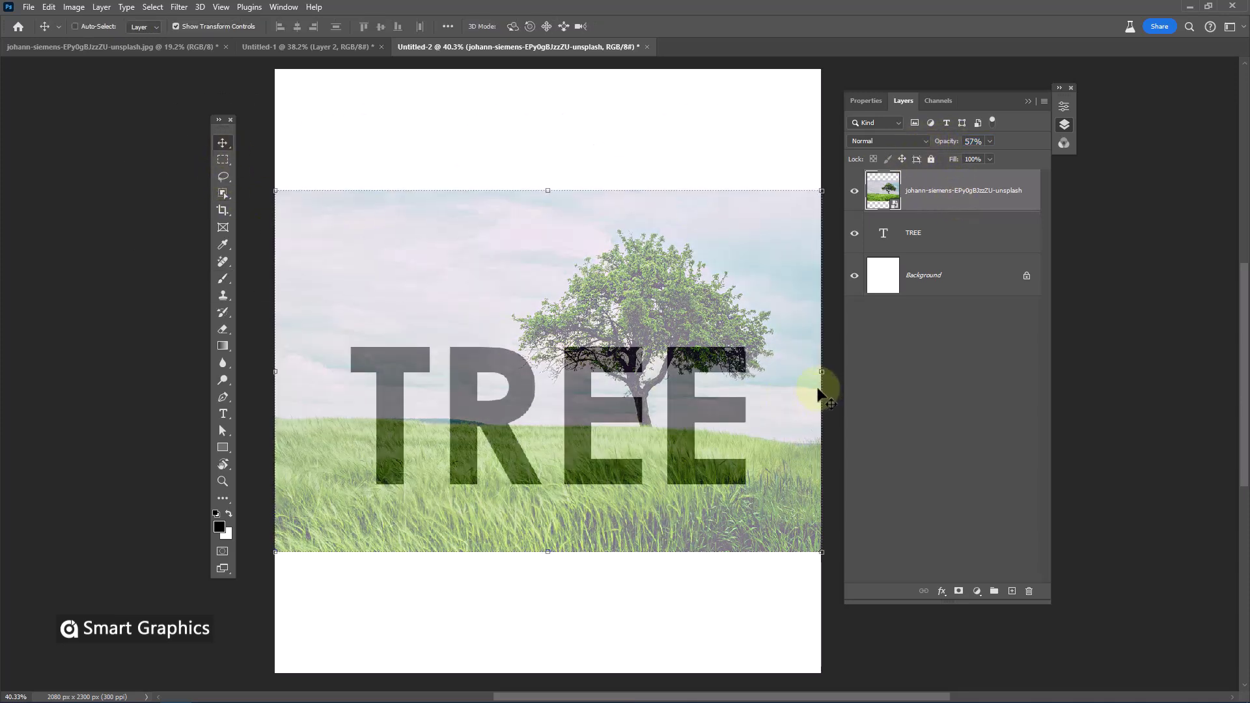
drag(807, 394, 736, 388)
drag(479, 185, 480, 159)
mouse_move(585, 301)
mouse_down()
mouse_move(572, 321)
mouse_move(585, 323)
mouse_up()
click(647, 31)
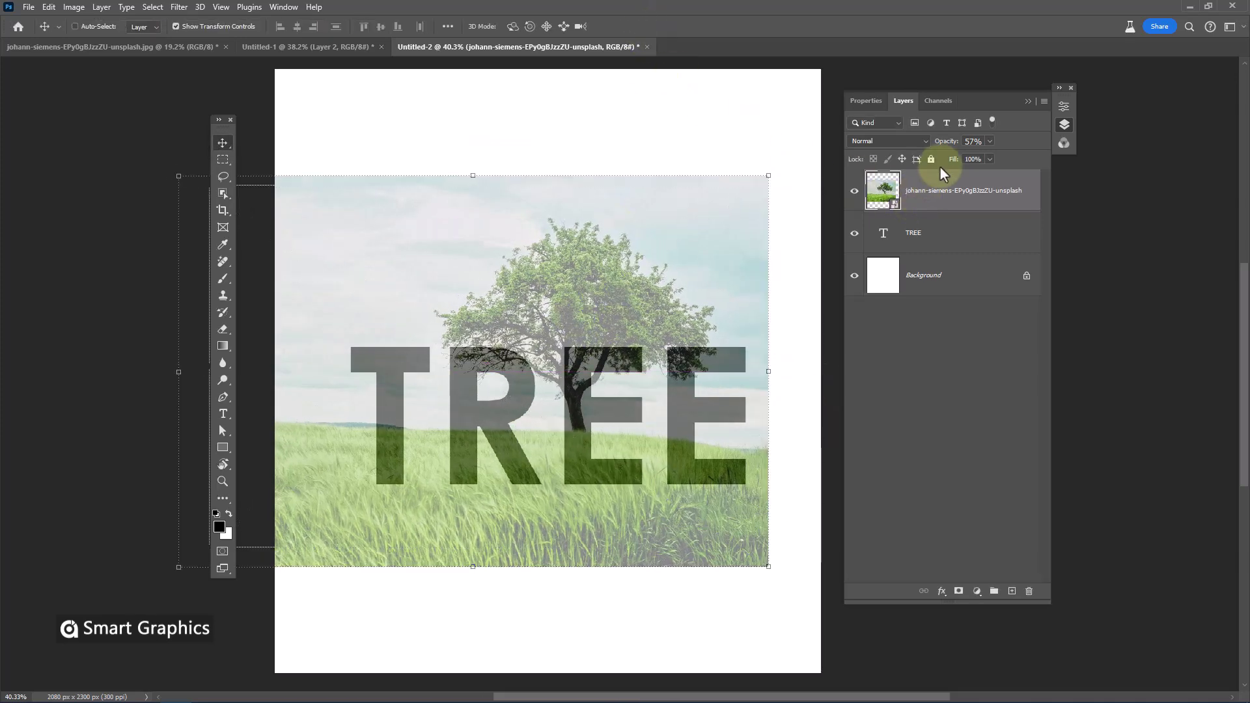
- Restore 100% opacity, clip the photo into TREE, duplicate it, and copy the Blue channel
drag(942, 144, 1023, 148)
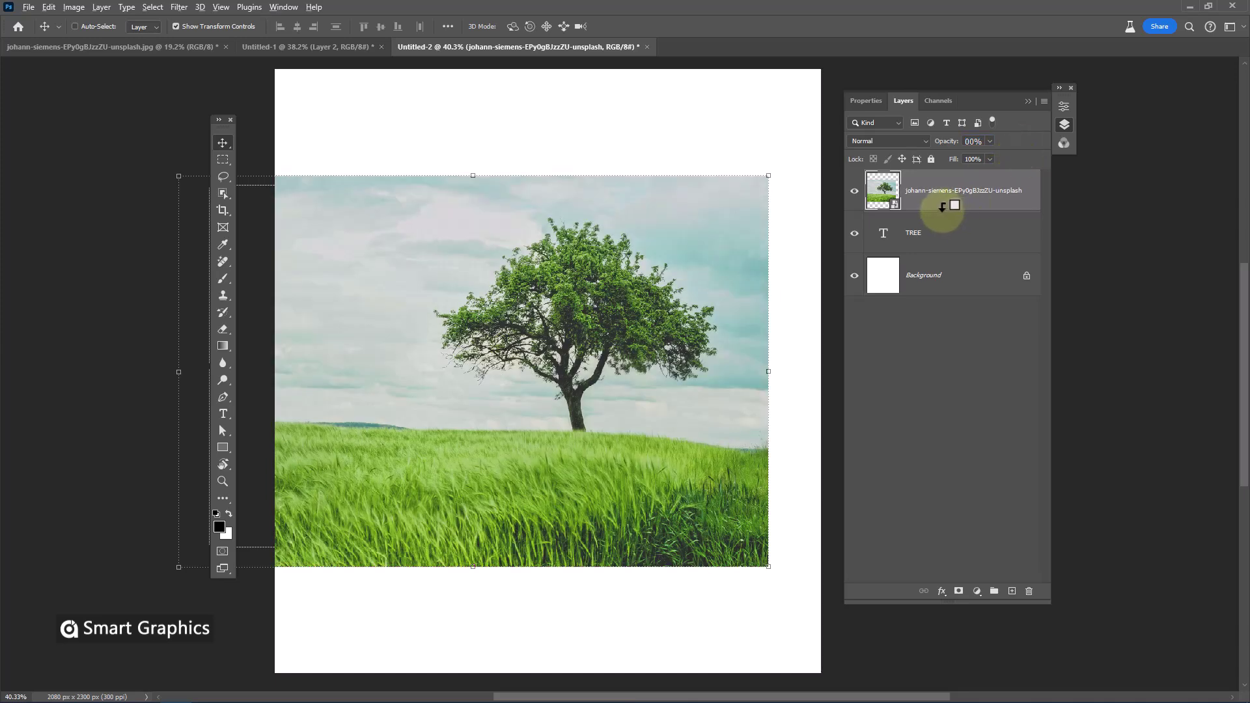
alt+click(942, 207)
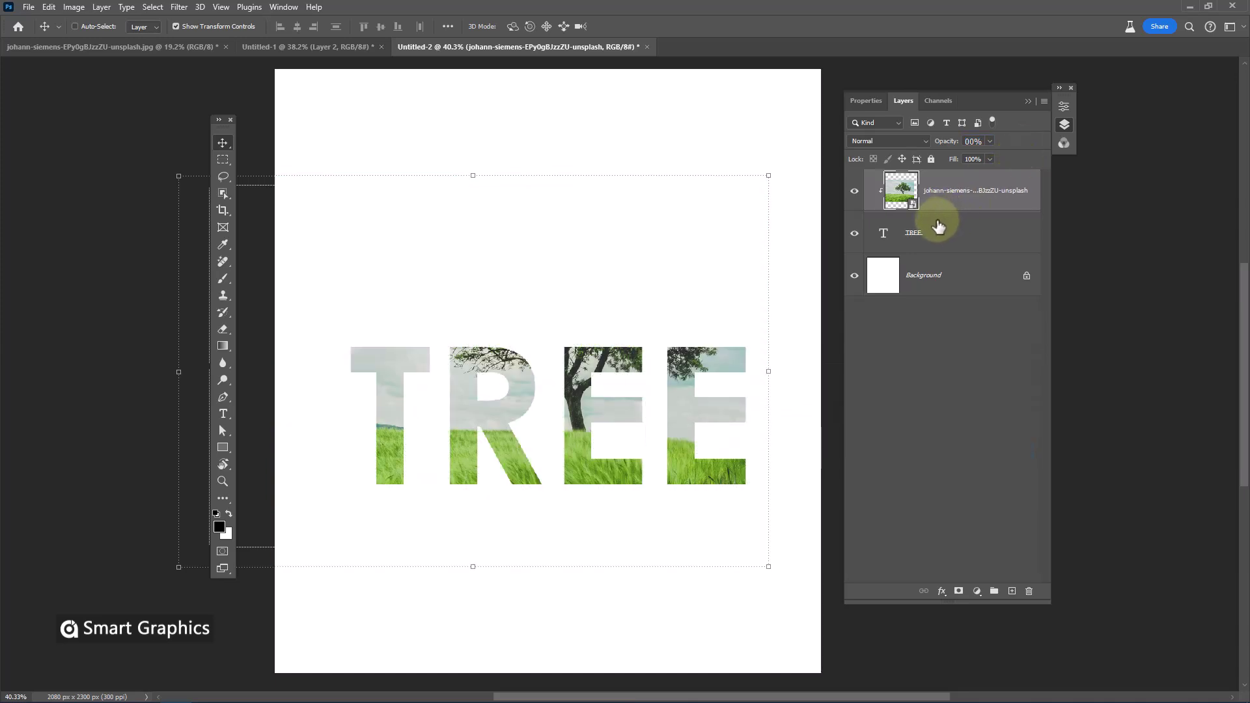
key(ctrl+j)
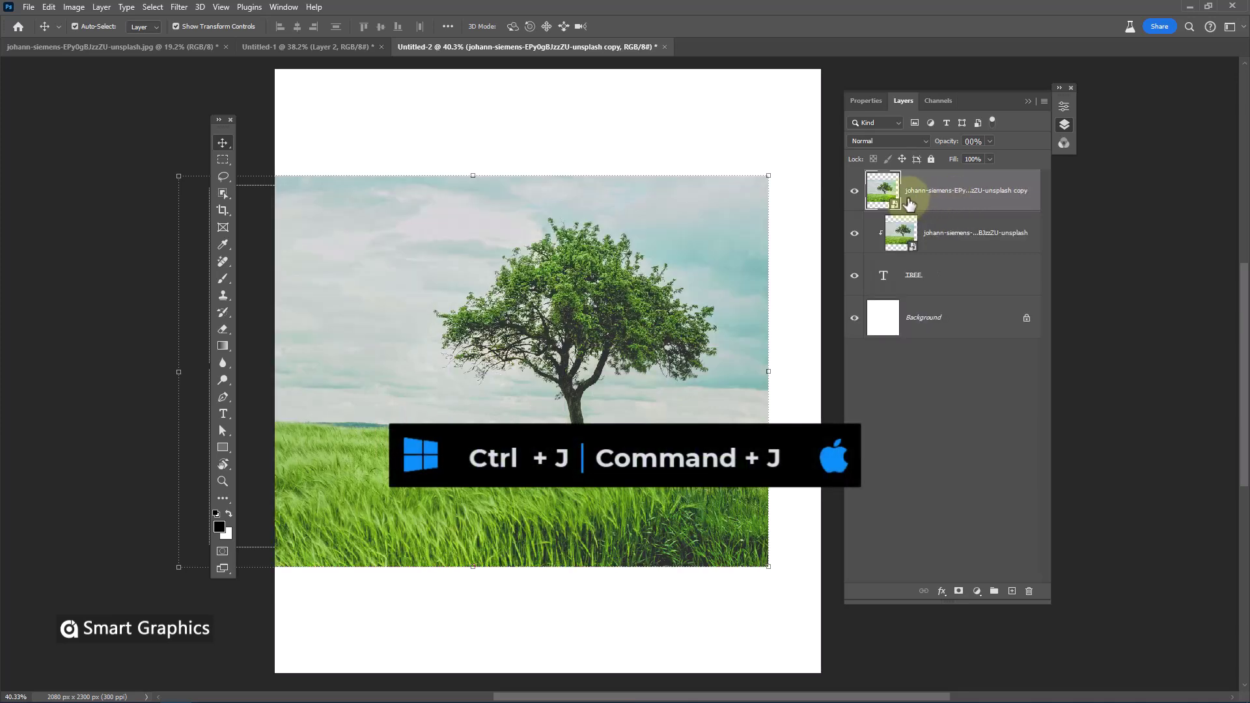
click(940, 102)
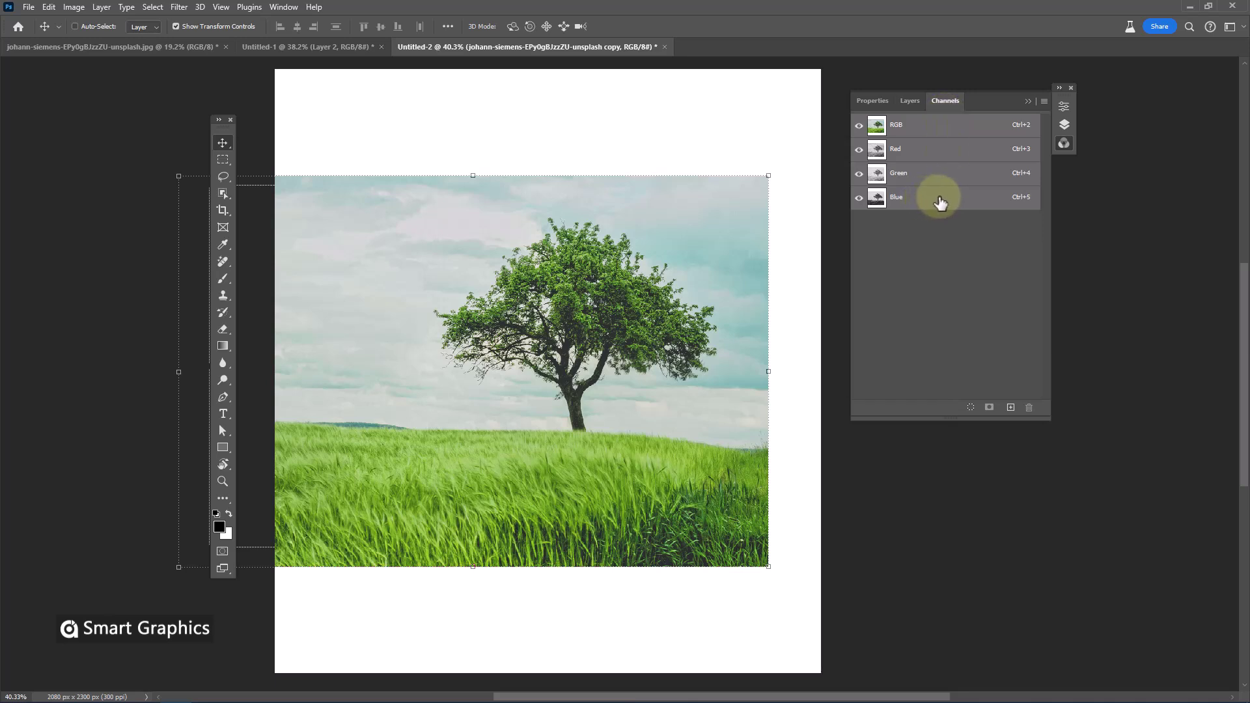
drag(940, 202, 1010, 406)
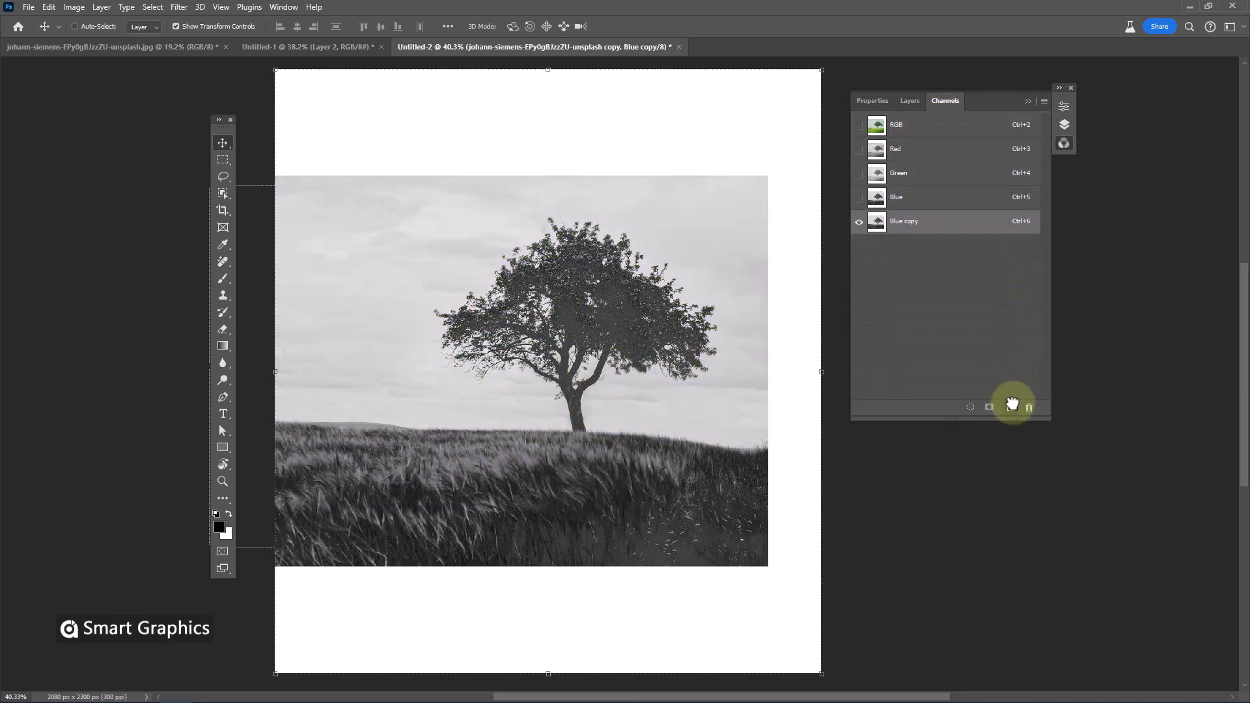
- Set Levels on the Blue copy channel to 132, 1.00, 168 for a black silhouette
click(73, 7)
mouse_move(101, 44)
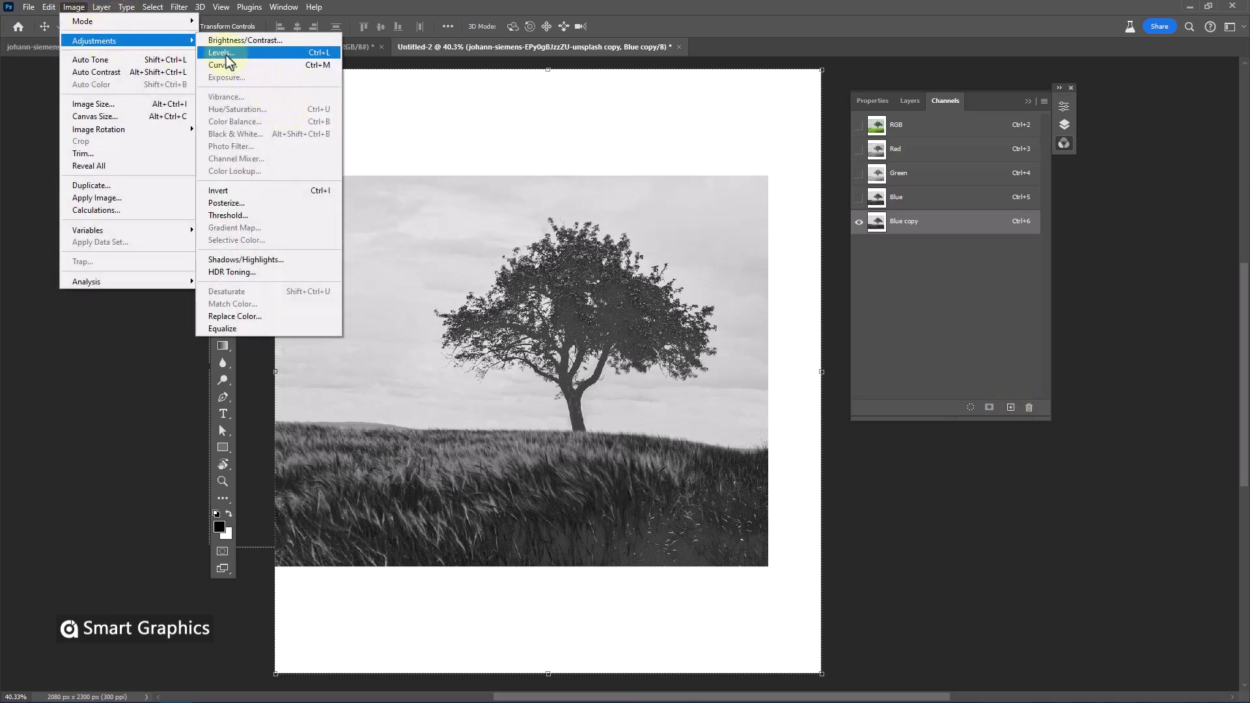
click(227, 53)
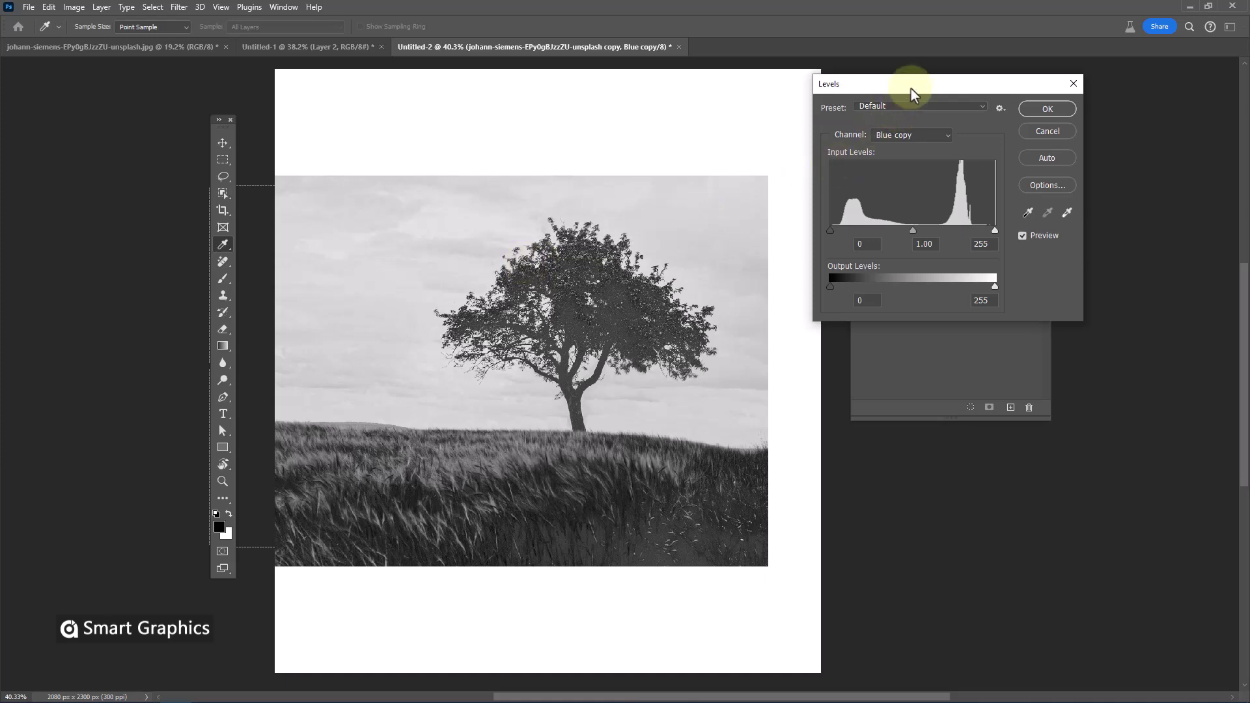
drag(911, 89, 735, 101)
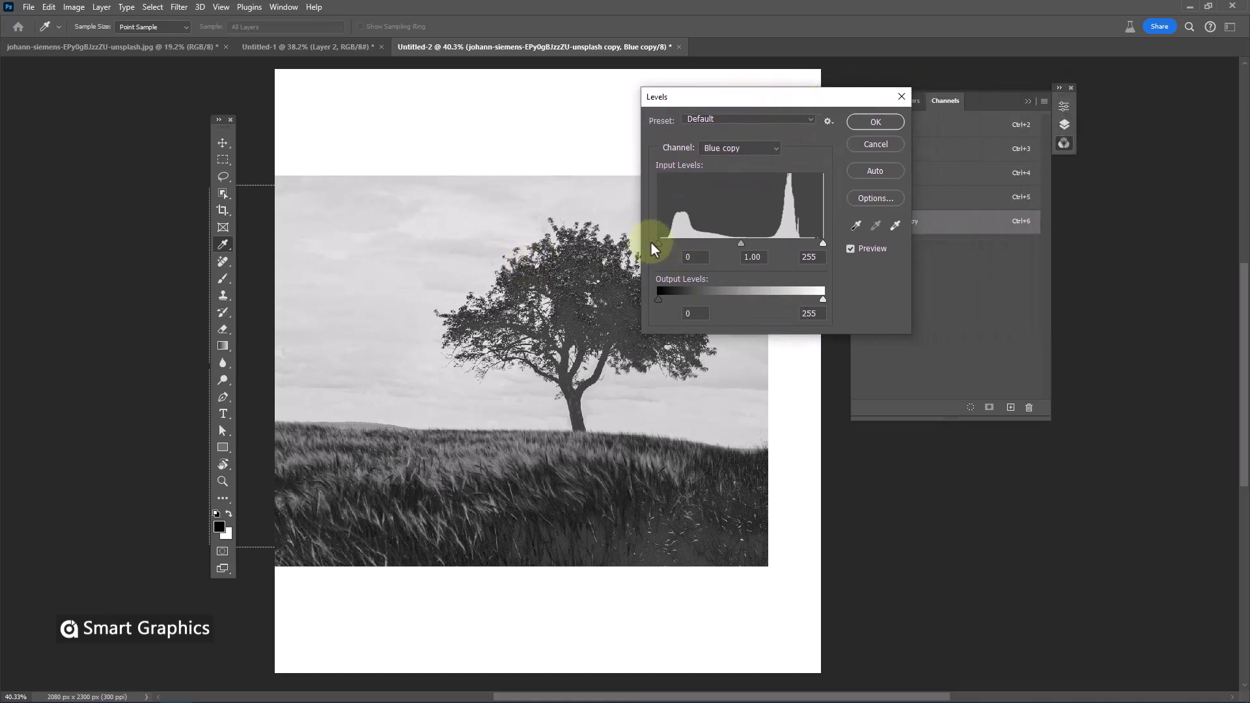
drag(654, 244, 744, 252)
drag(822, 243, 766, 247)
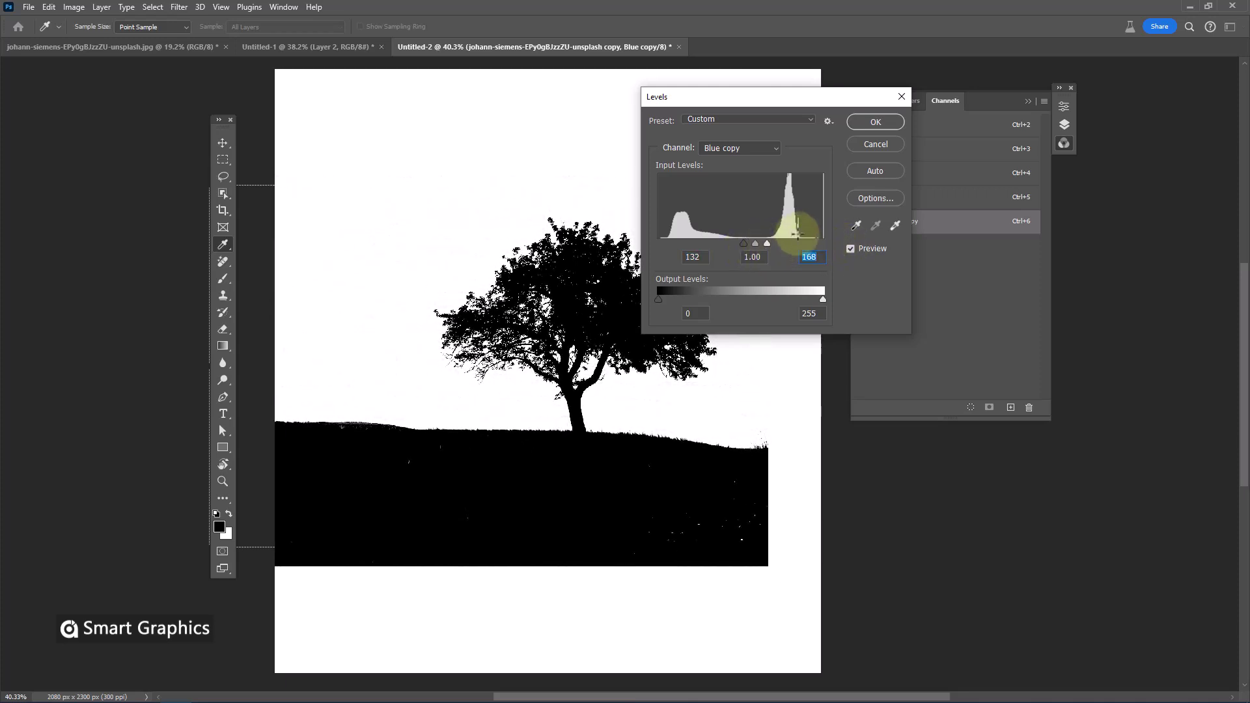
- Apply Levels, load Blue copy as a selection, and use it to mask the top photo copy
click(854, 128)
key(v)
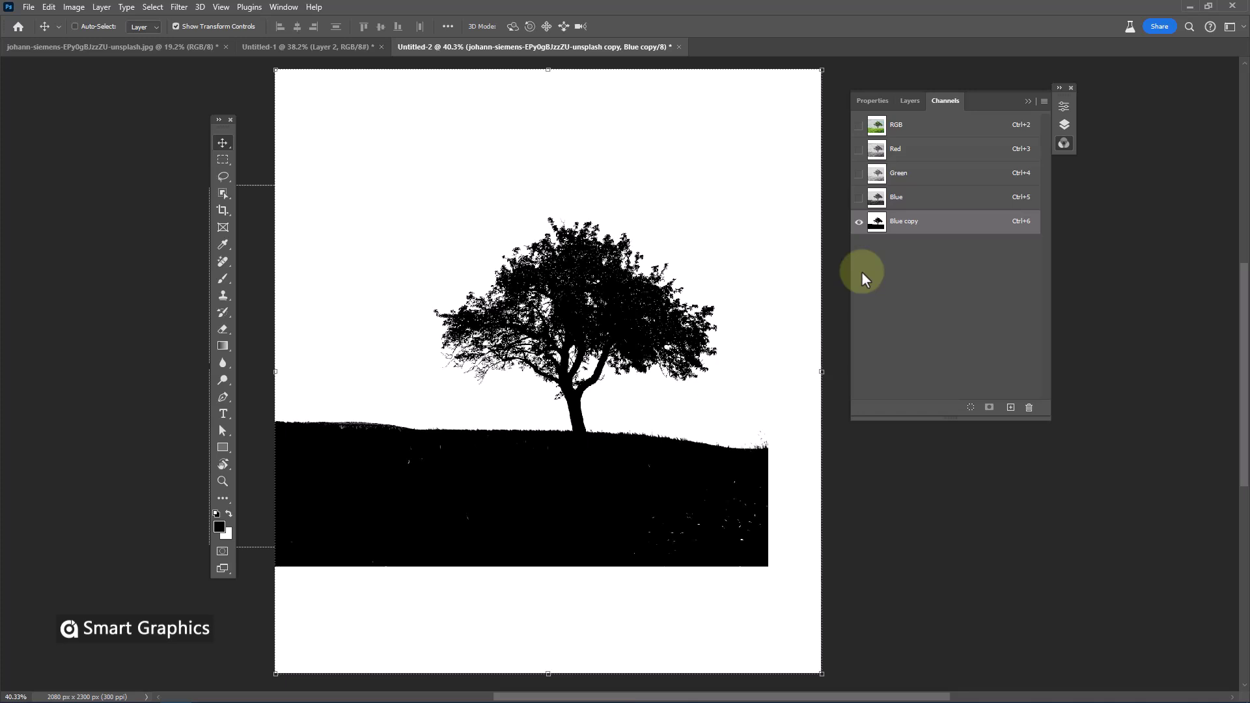
click(970, 408)
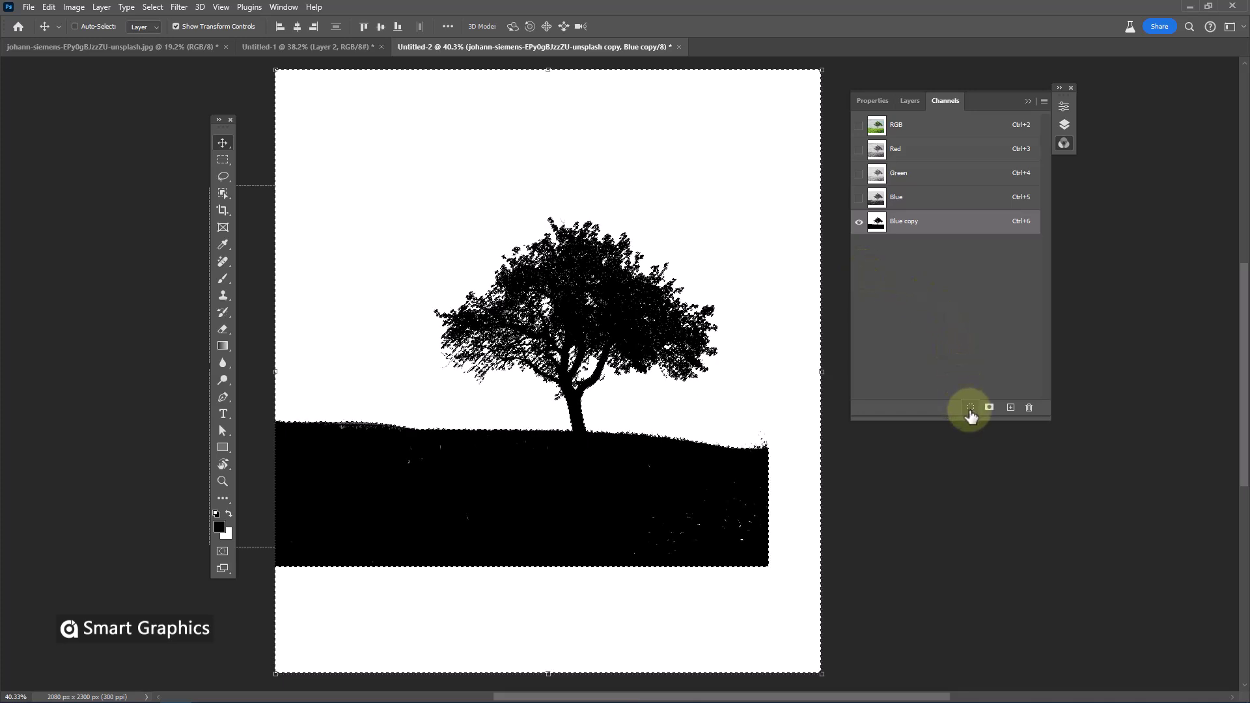
click(908, 102)
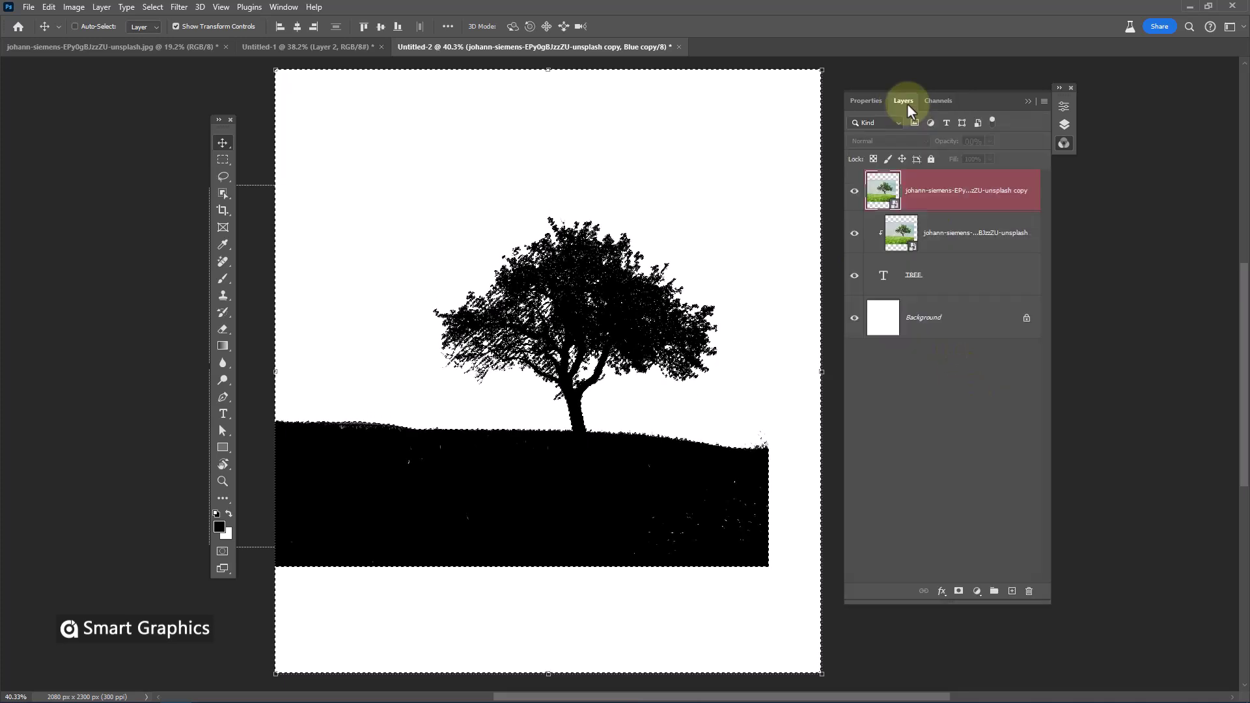
click(970, 192)
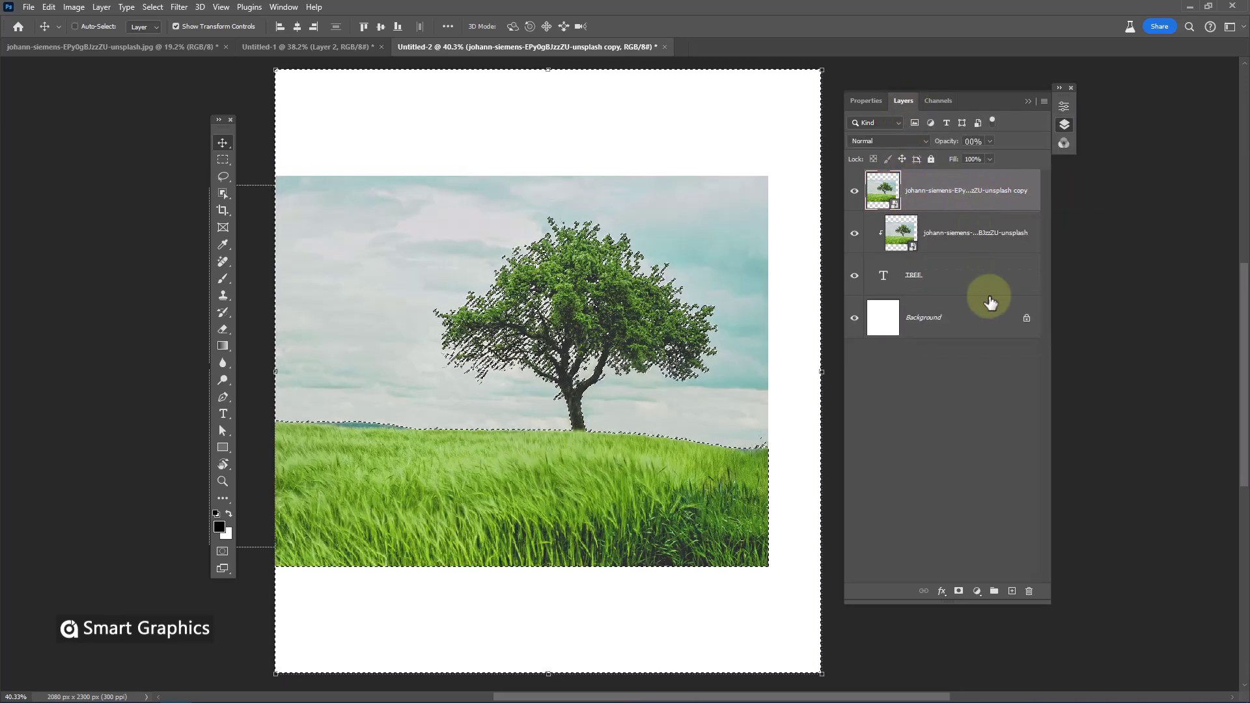
click(958, 590)
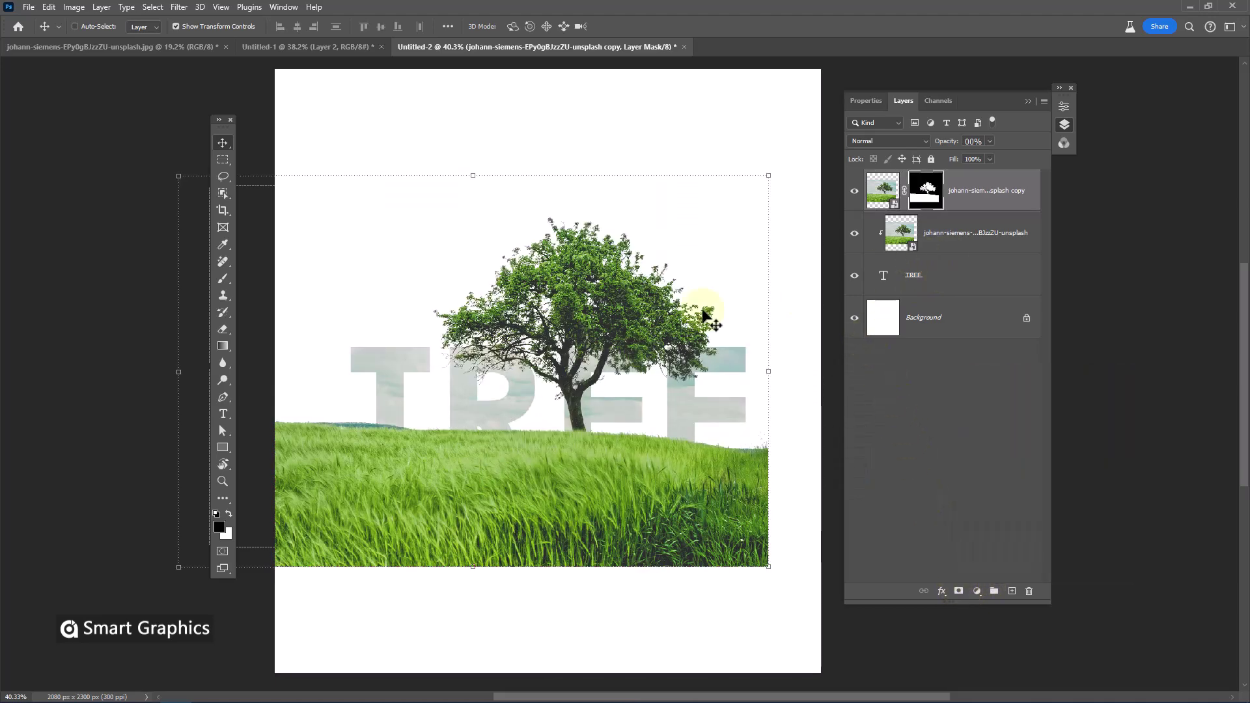
- Paint black with the Brush tool on the copy's mask over the grass below the letters
click(217, 308)
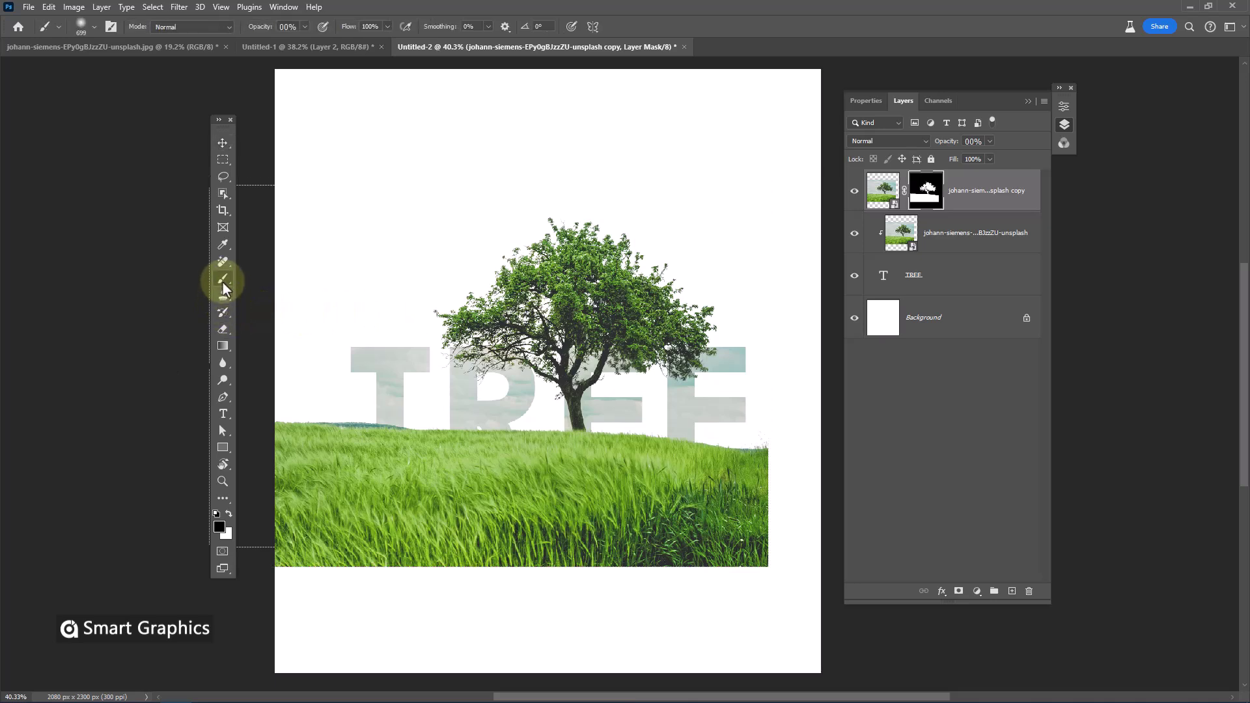
right_click(222, 278)
click(256, 282)
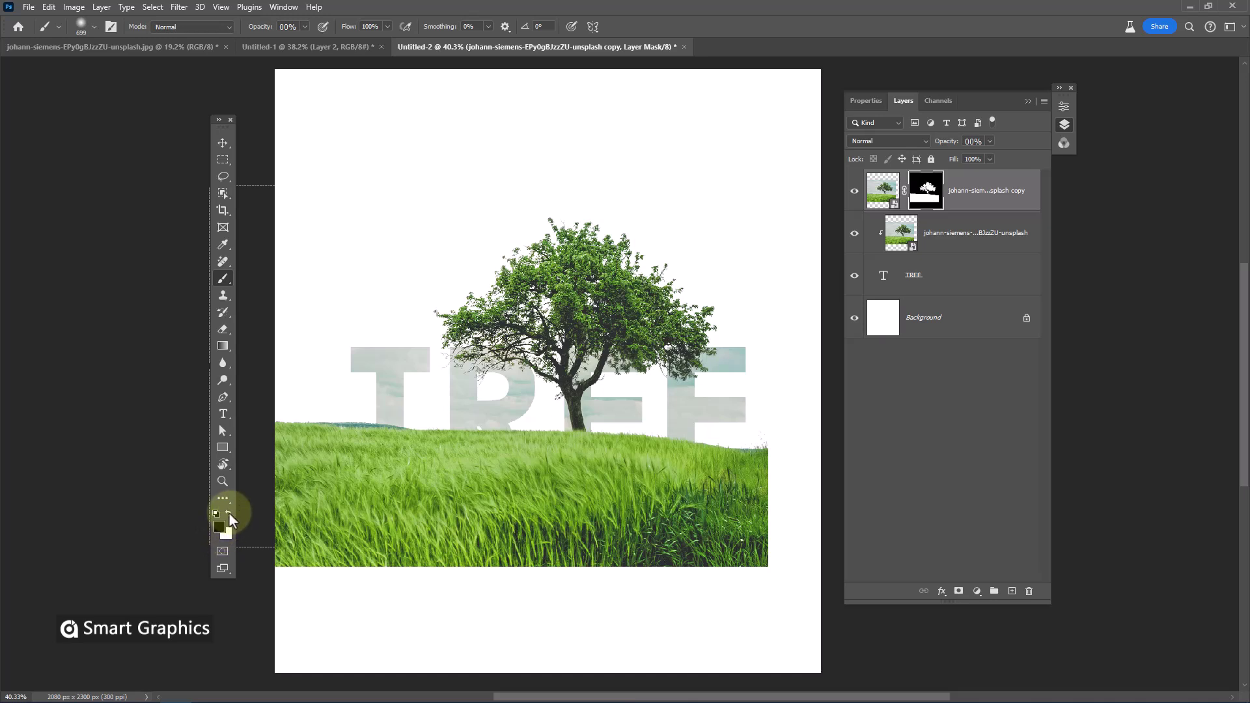
mouse_move(766, 497)
mouse_down()
mouse_move(669, 512)
mouse_move(671, 466)
mouse_move(637, 549)
mouse_move(518, 512)
mouse_move(503, 495)
mouse_move(327, 469)
mouse_move(337, 563)
mouse_move(413, 527)
mouse_move(349, 497)
mouse_up()
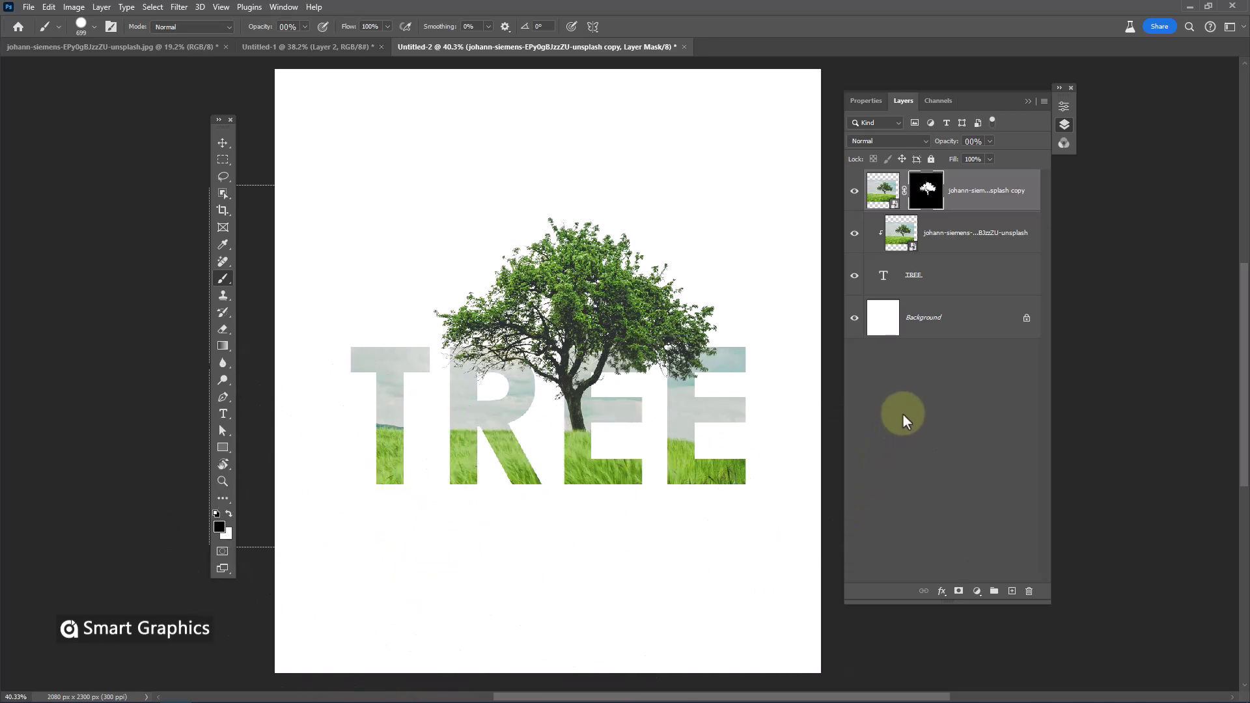
click(963, 329)
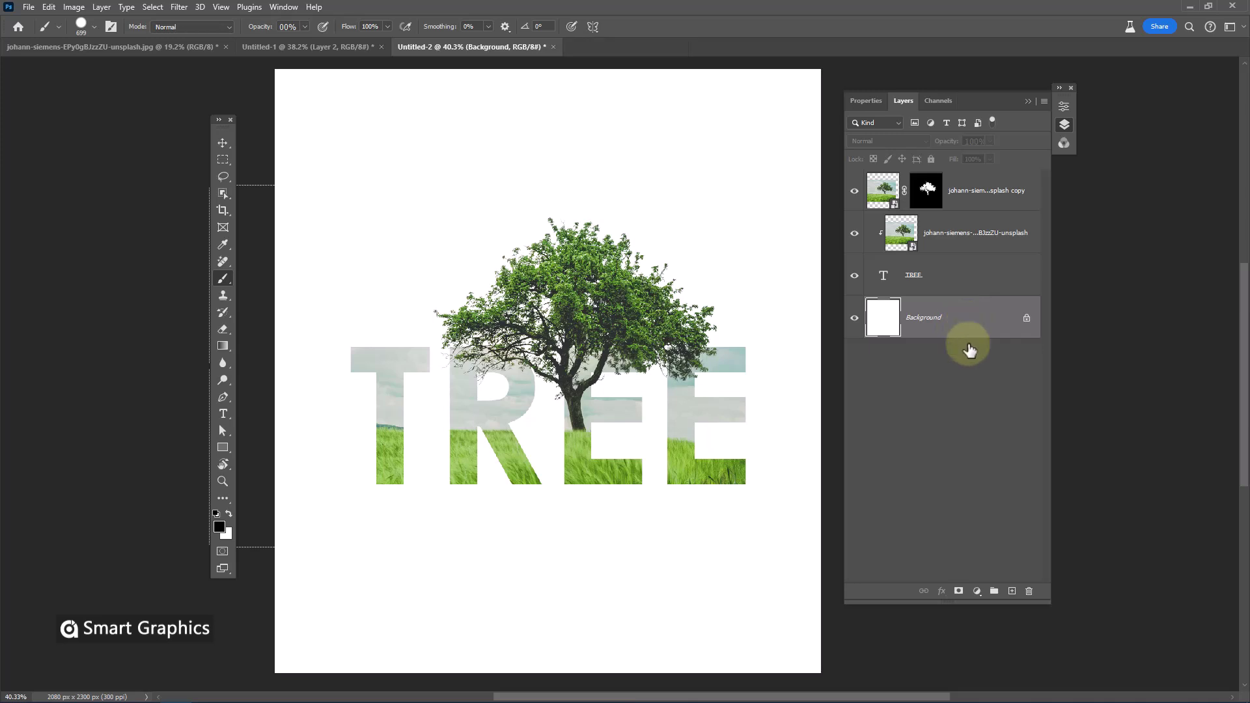
- Add a Solid Color fill layer in teal #5e919a above the Background
click(975, 596)
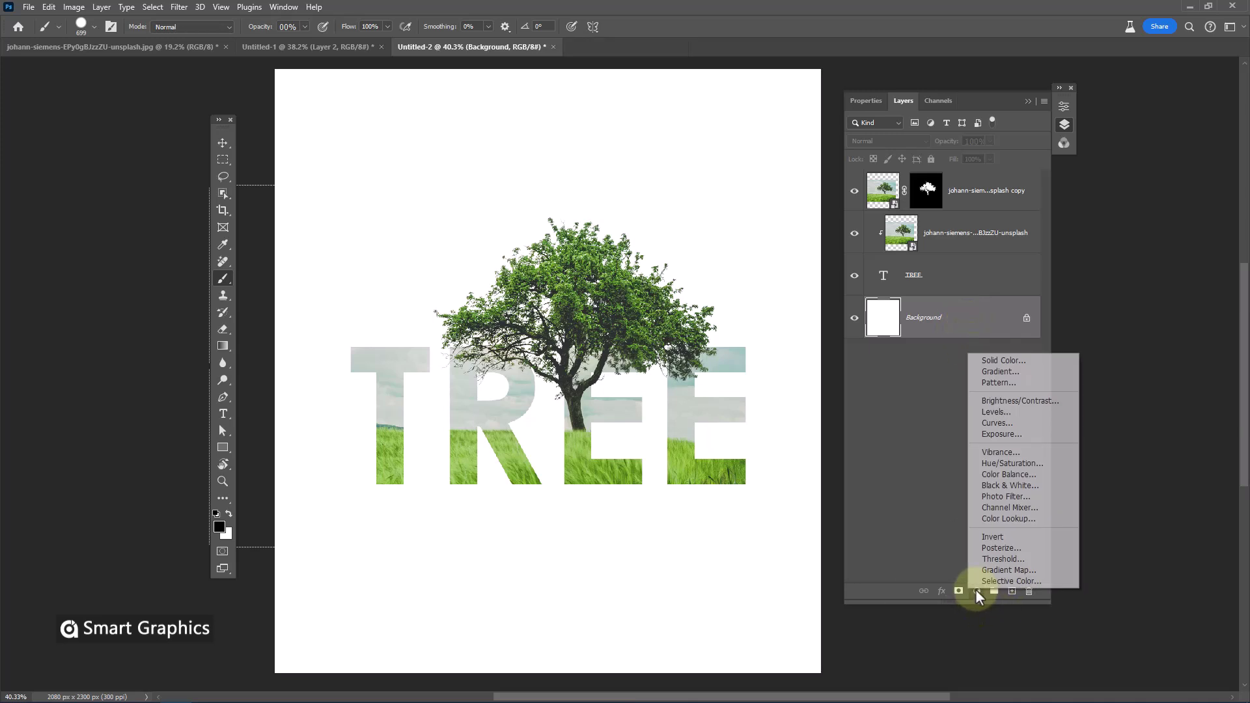
click(990, 362)
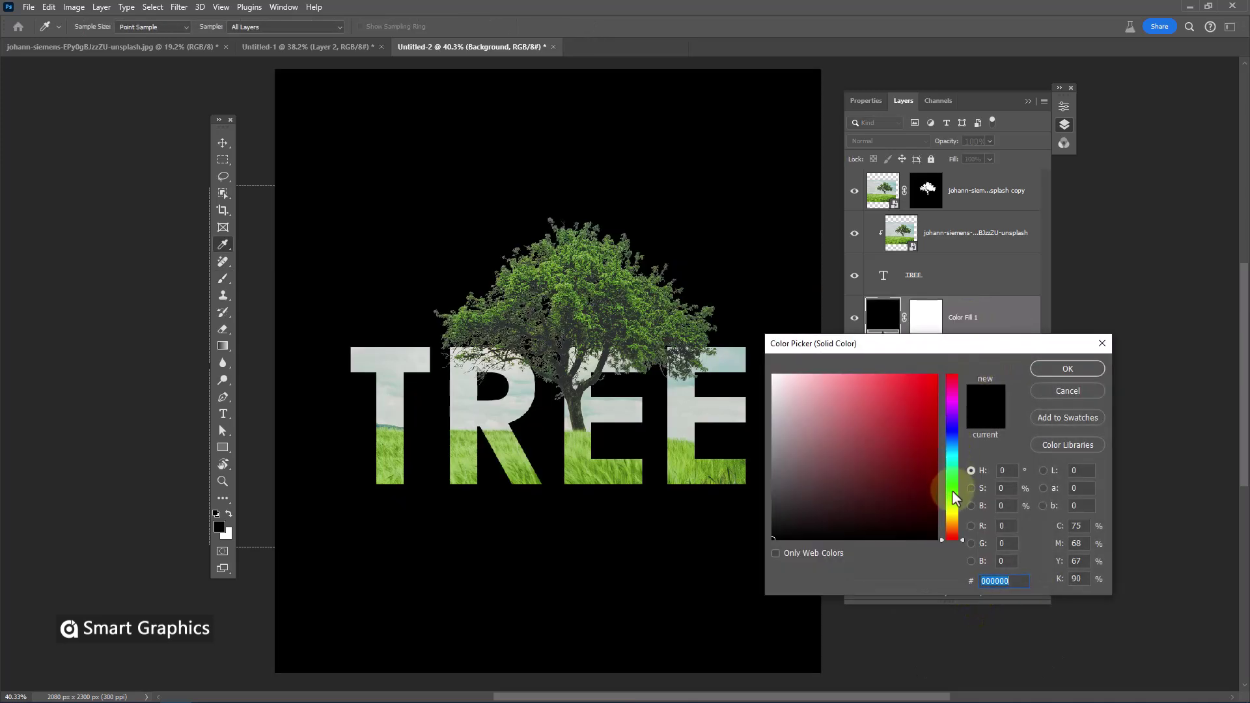
drag(952, 492, 952, 452)
drag(872, 478, 834, 449)
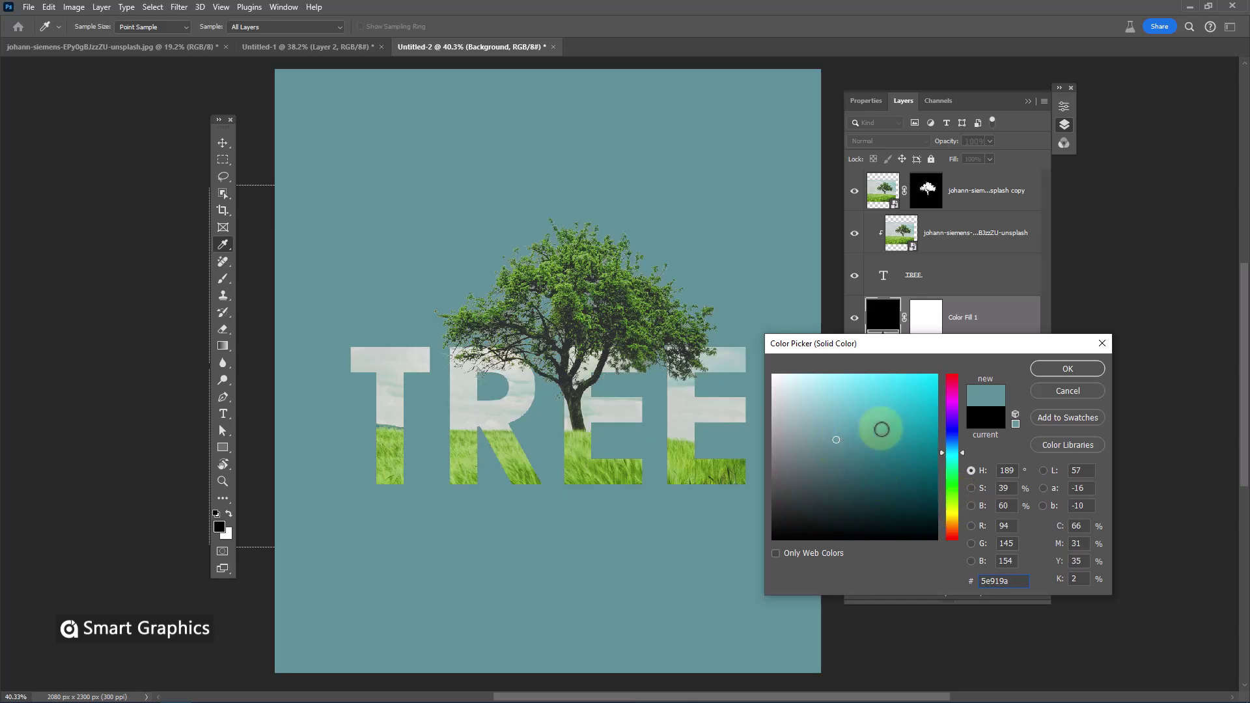
click(1063, 369)
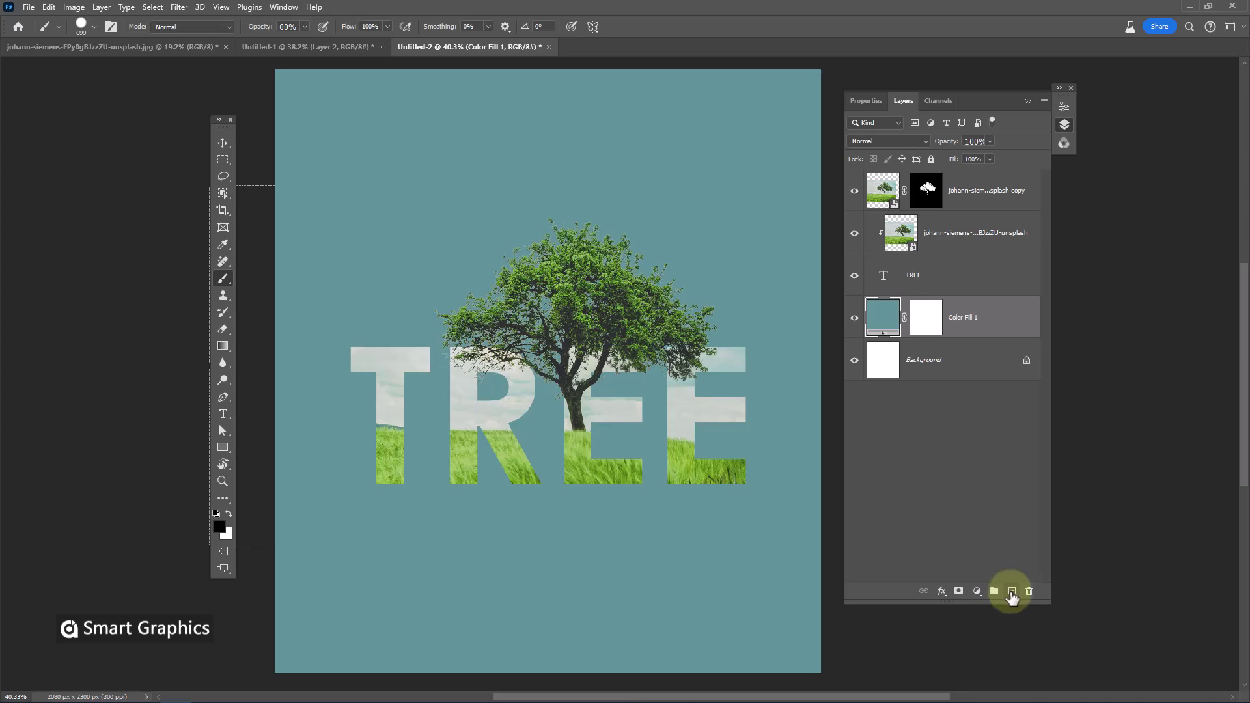
- On a new layer, paint a soft white glow across the top of the sky with a 997 px Soft Round brush
click(1011, 591)
right_click(436, 298)
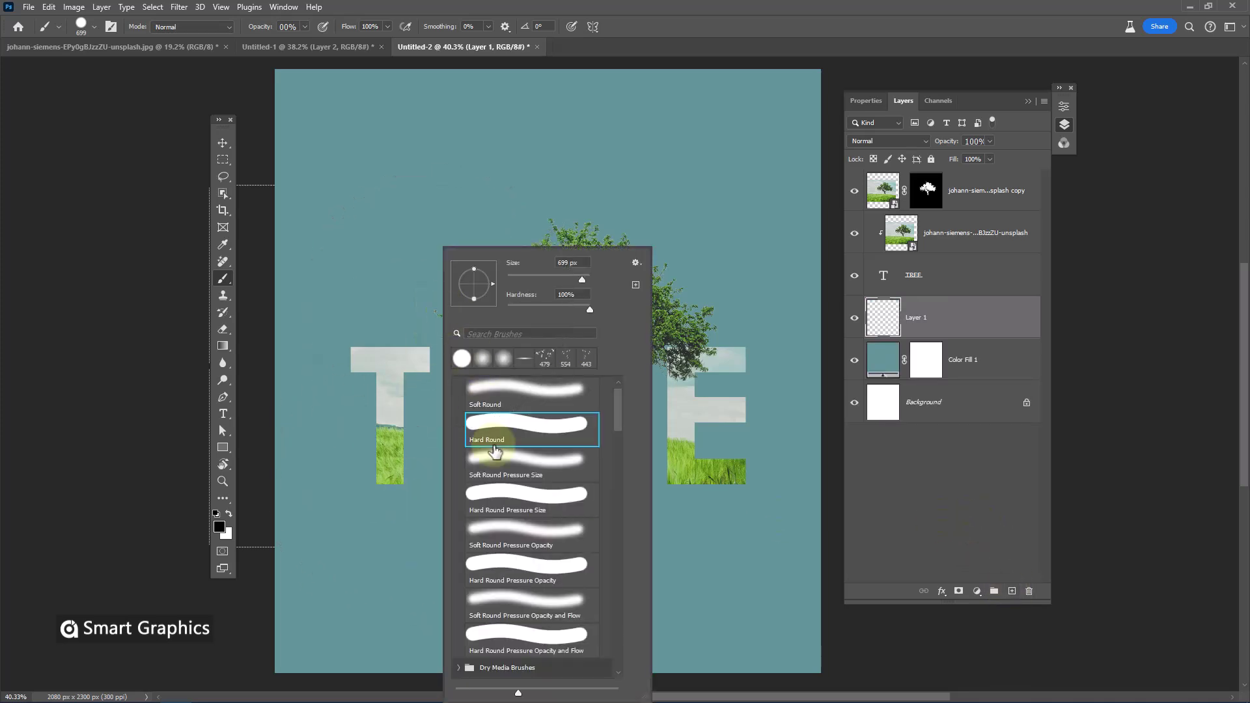
double_click(508, 388)
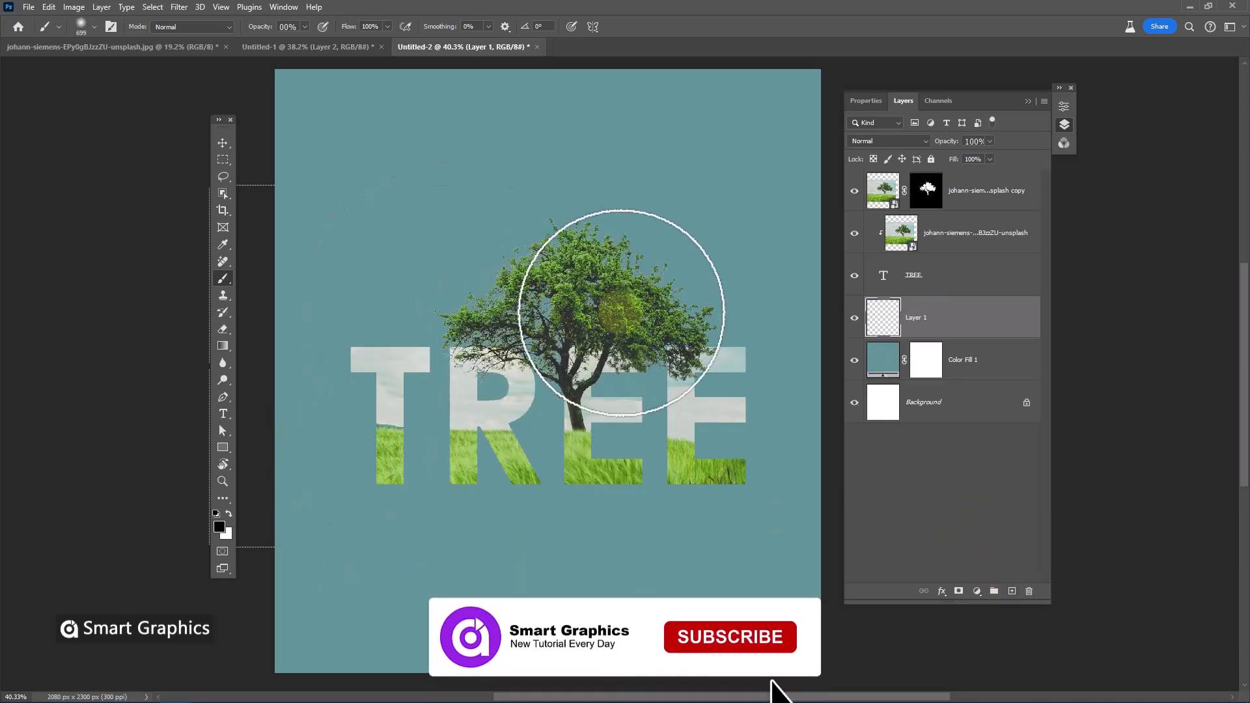
mouse_move(748, 155)
mouse_down()
mouse_move(794, 130)
mouse_move(568, 168)
mouse_move(649, 165)
mouse_move(658, 187)
mouse_move(791, 184)
mouse_move(896, 156)
mouse_up()
drag(806, 104, 494, 112)
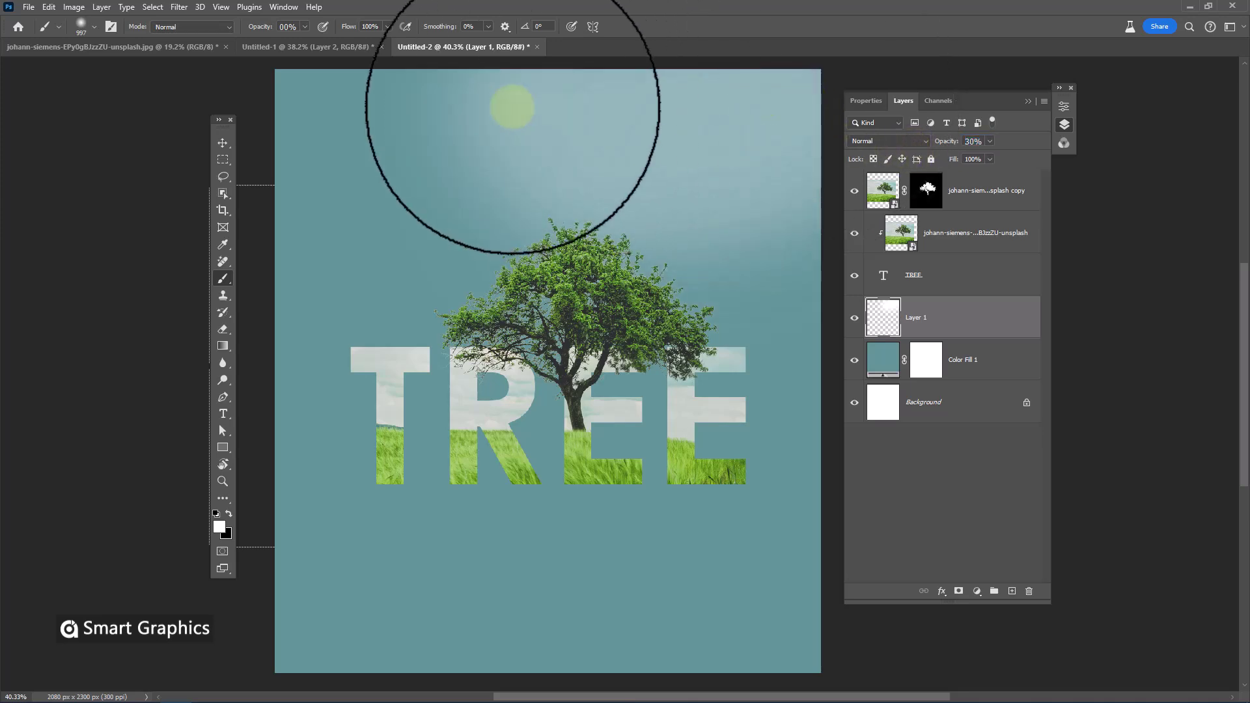
click(994, 190)
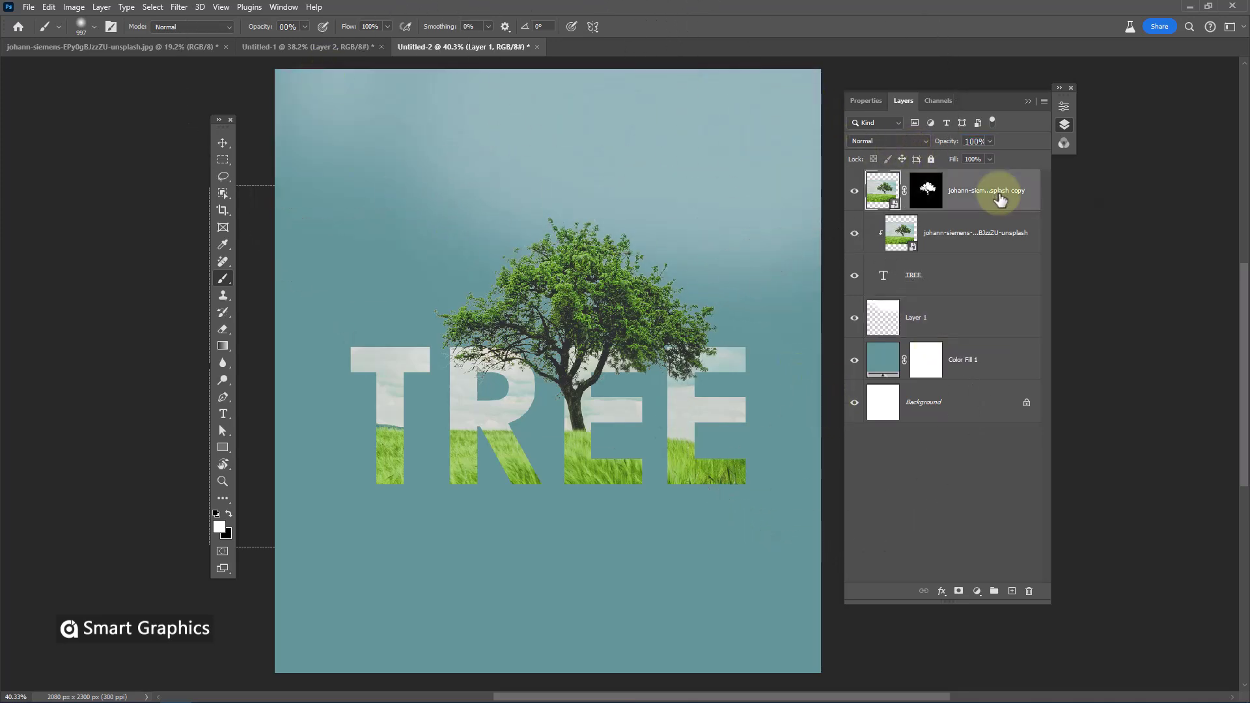
- Add a new top layer and choose the Cloud618 brush from the Clouds-by-Mila set
click(1011, 591)
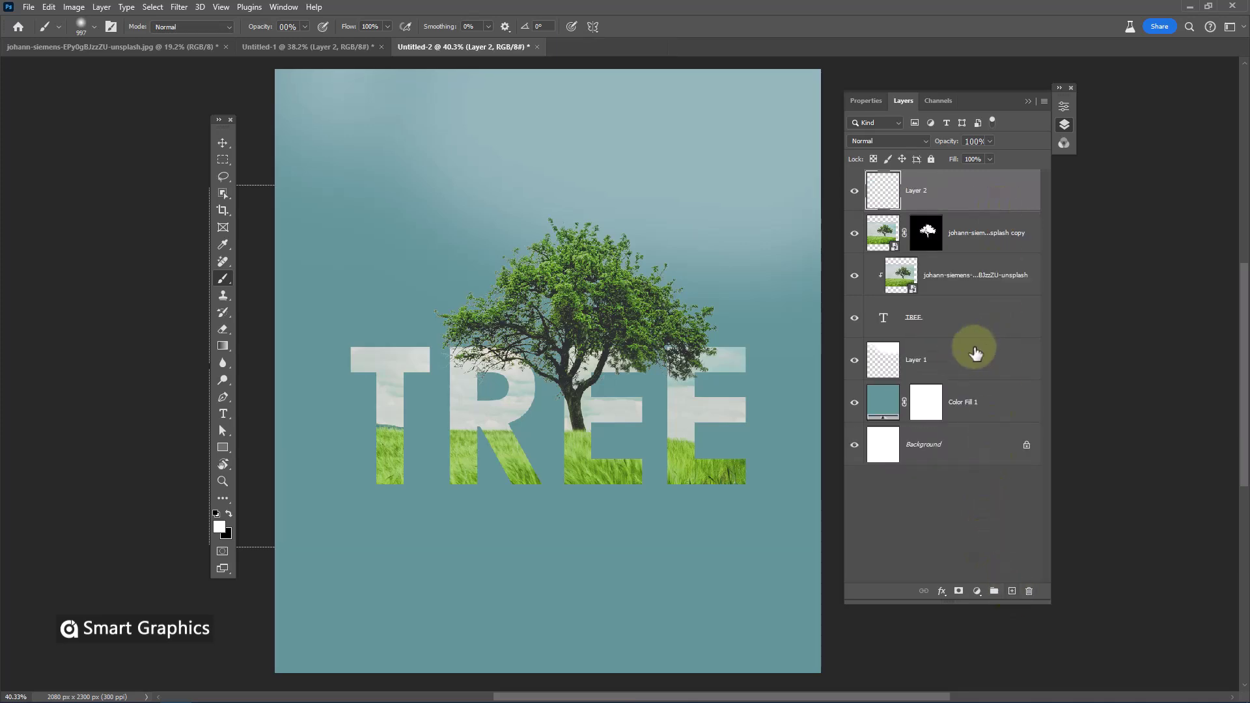
right_click(474, 308)
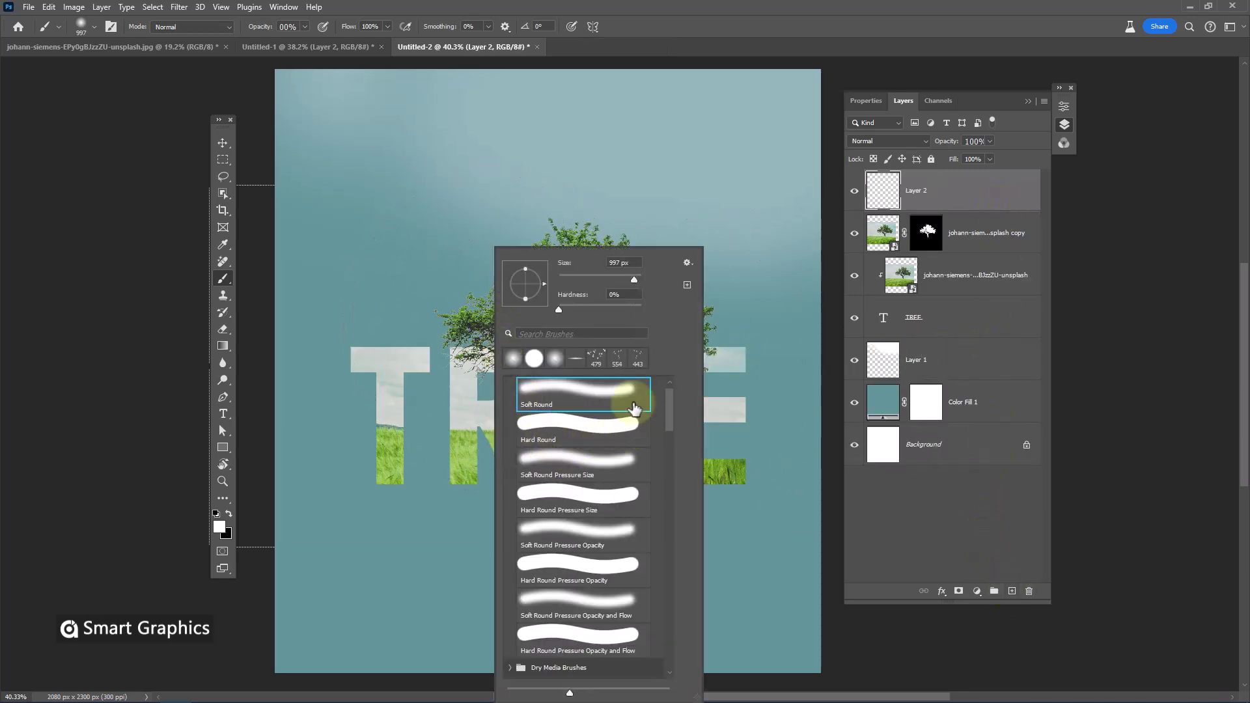
drag(665, 403, 658, 440)
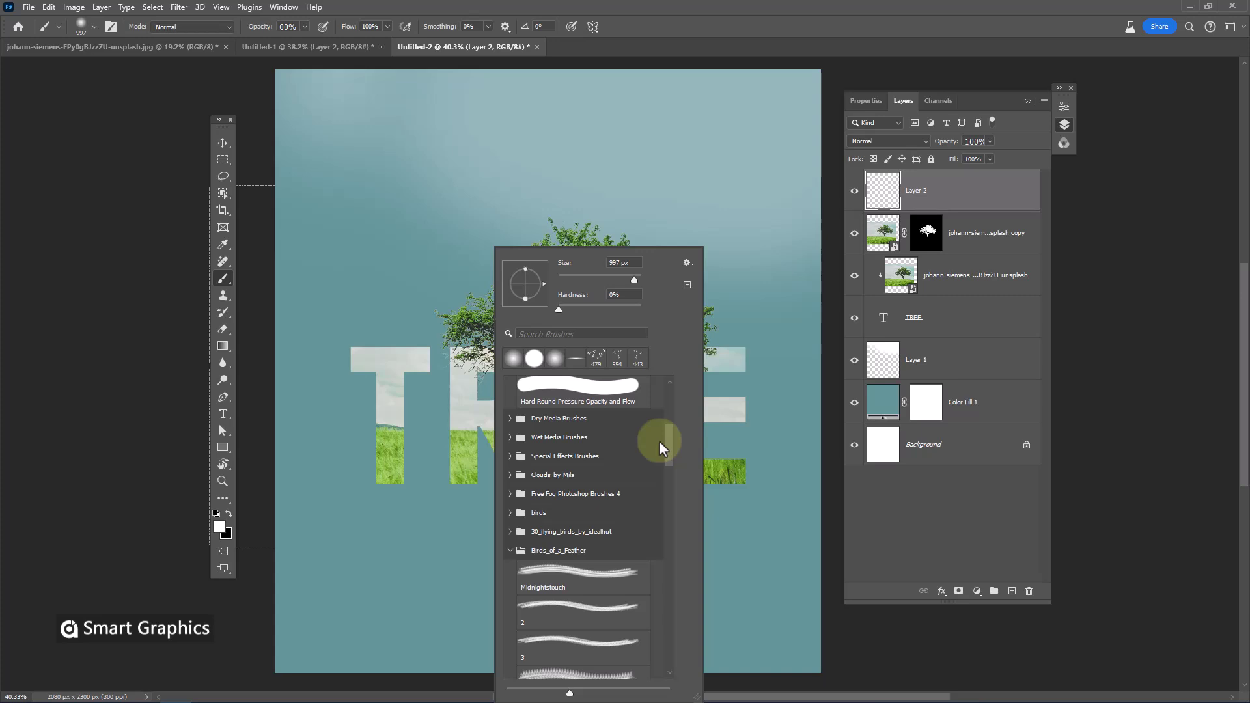
click(510, 480)
mouse_move(669, 428)
mouse_down()
mouse_move(657, 508)
mouse_move(658, 485)
mouse_up()
click(609, 487)
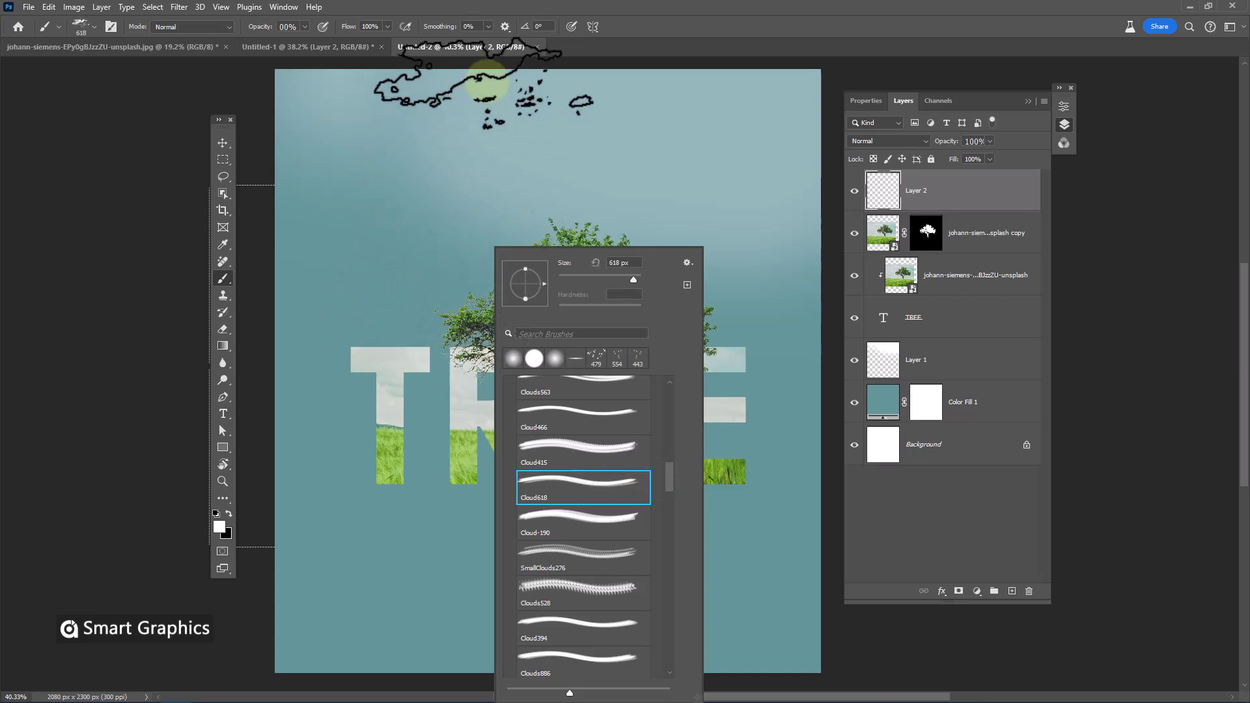
click(641, 8)
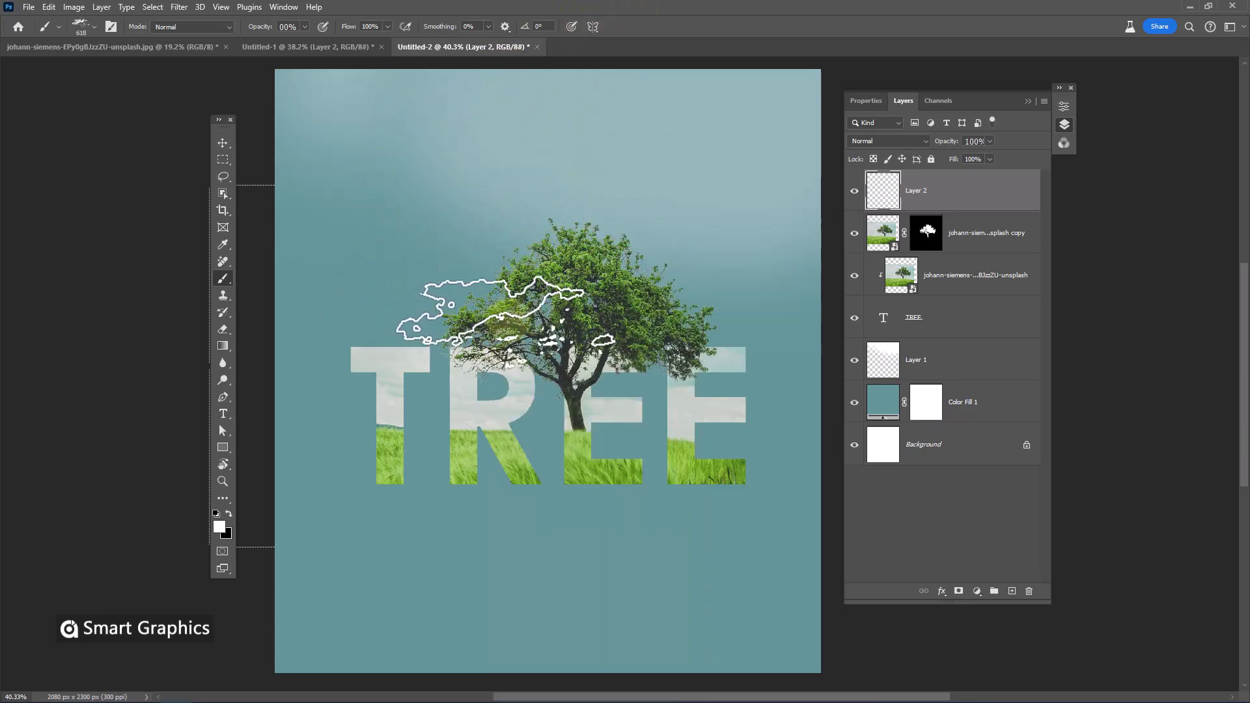
- Stamp white clouds above the tree at 792 px and left of it at 549 px
mouse_move(558, 237)
mouse_down()
mouse_move(570, 259)
mouse_move(589, 257)
mouse_up()
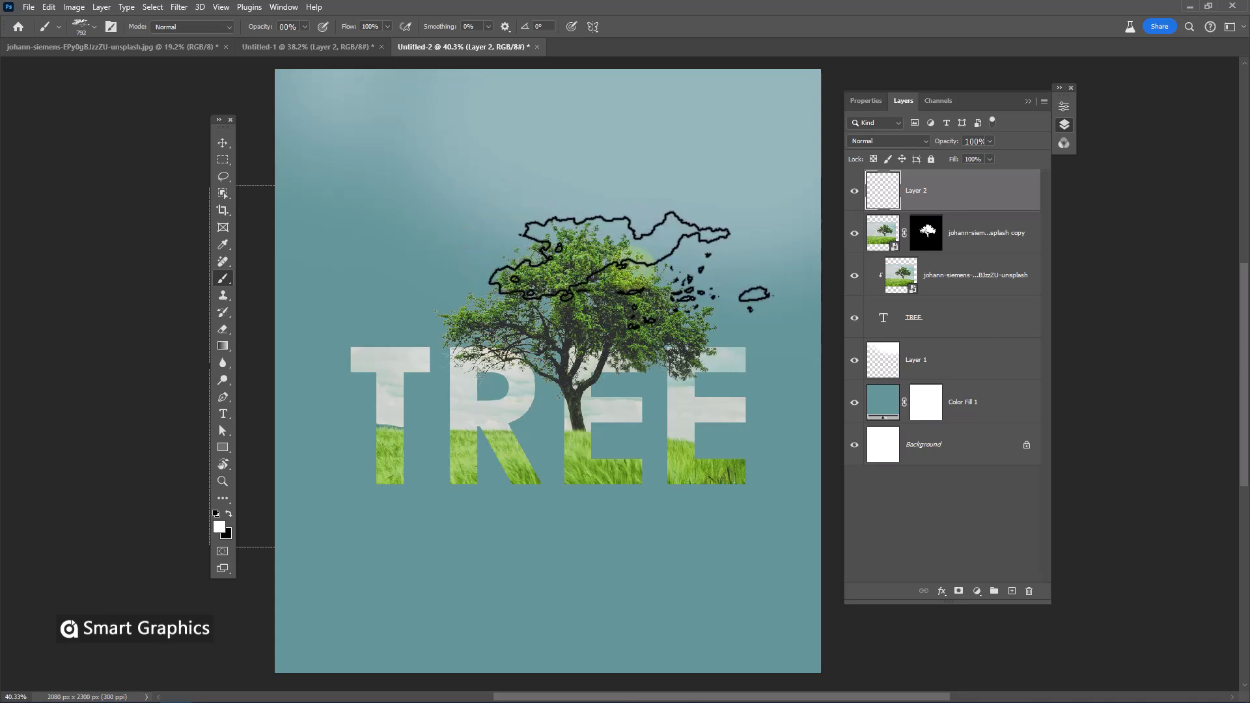
click(636, 252)
drag(537, 289, 505, 289)
click(458, 275)
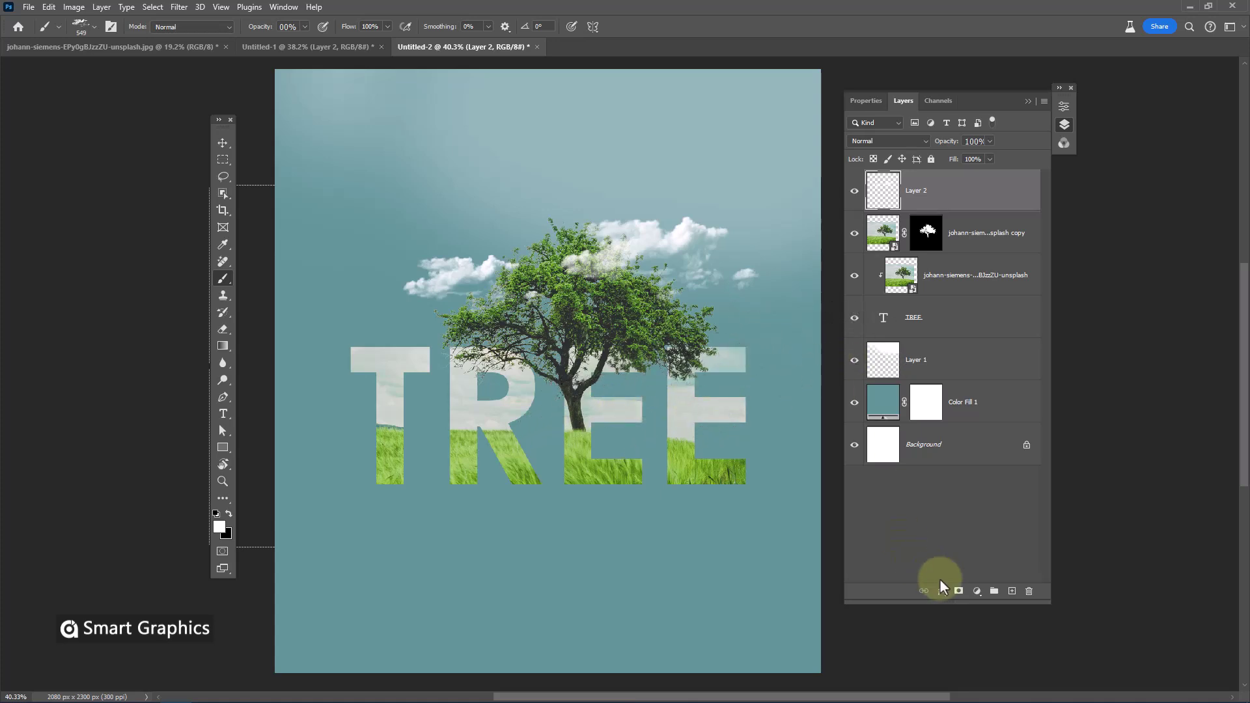
- On new Layer 3, stamp 479 px bird flocks above the tree and a smaller flock to its right
click(1012, 591)
right_click(572, 318)
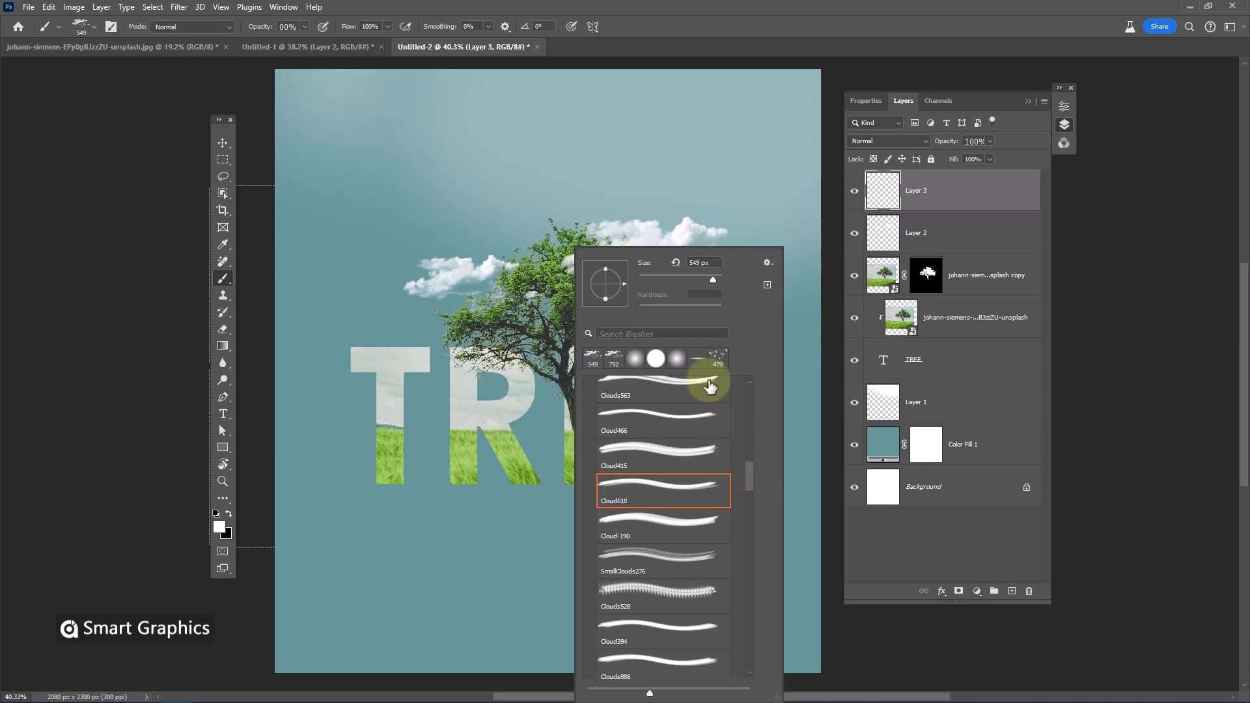
click(717, 359)
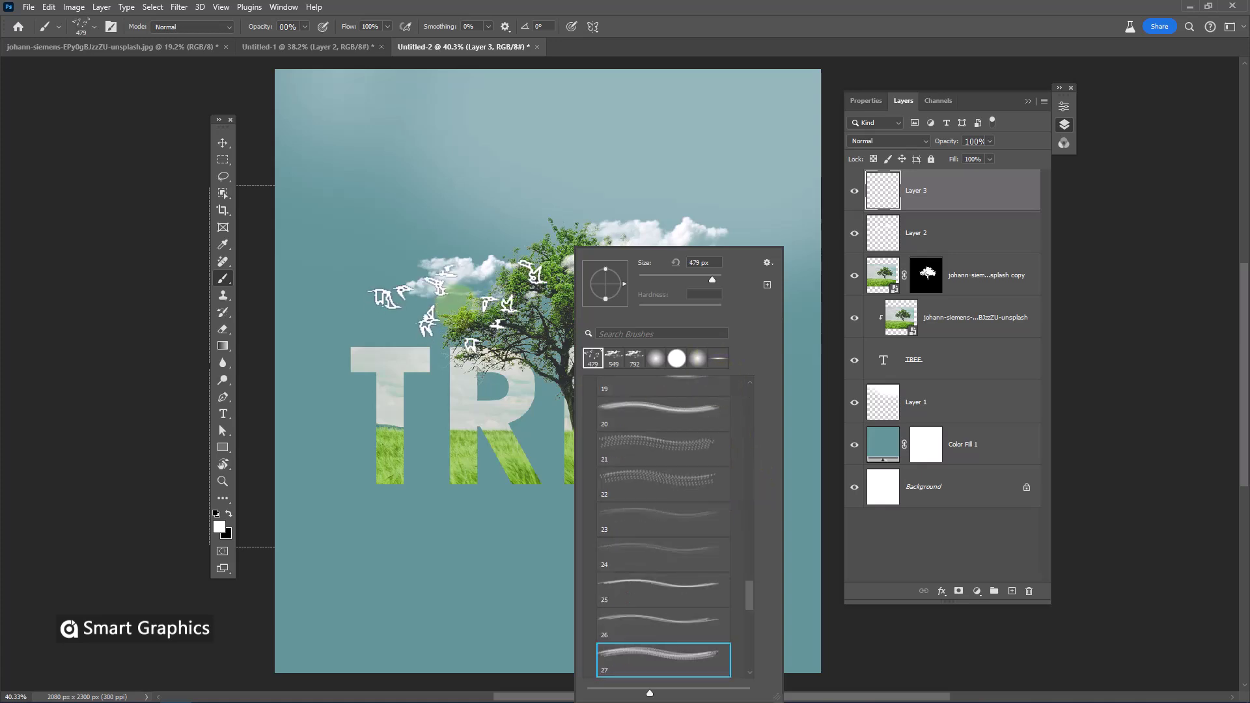
key(Return)
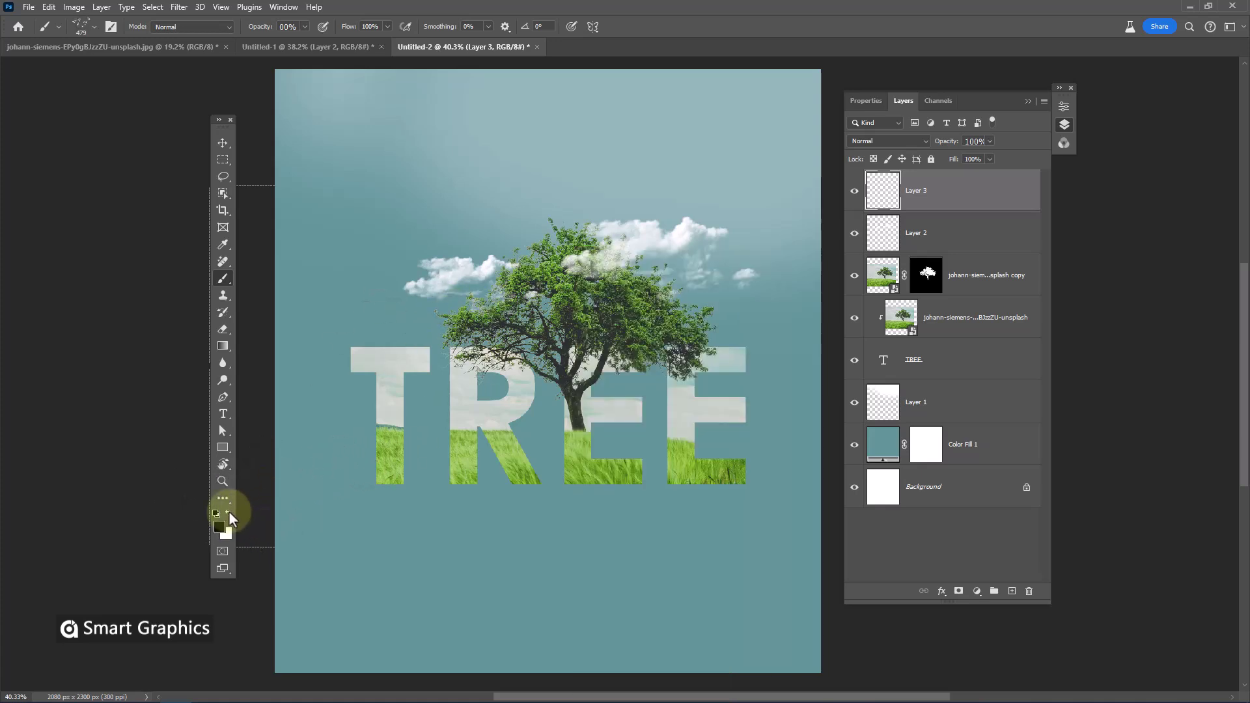
click(504, 222)
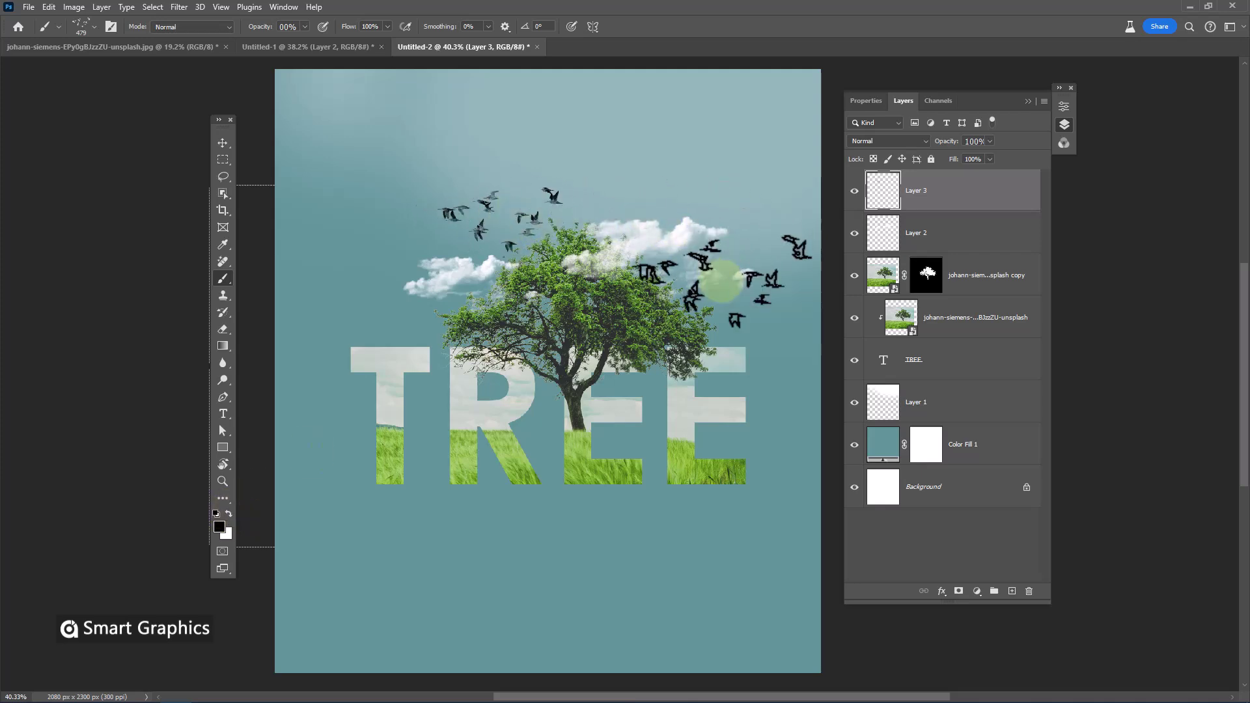
alt+right_click(713, 283)
click(716, 285)
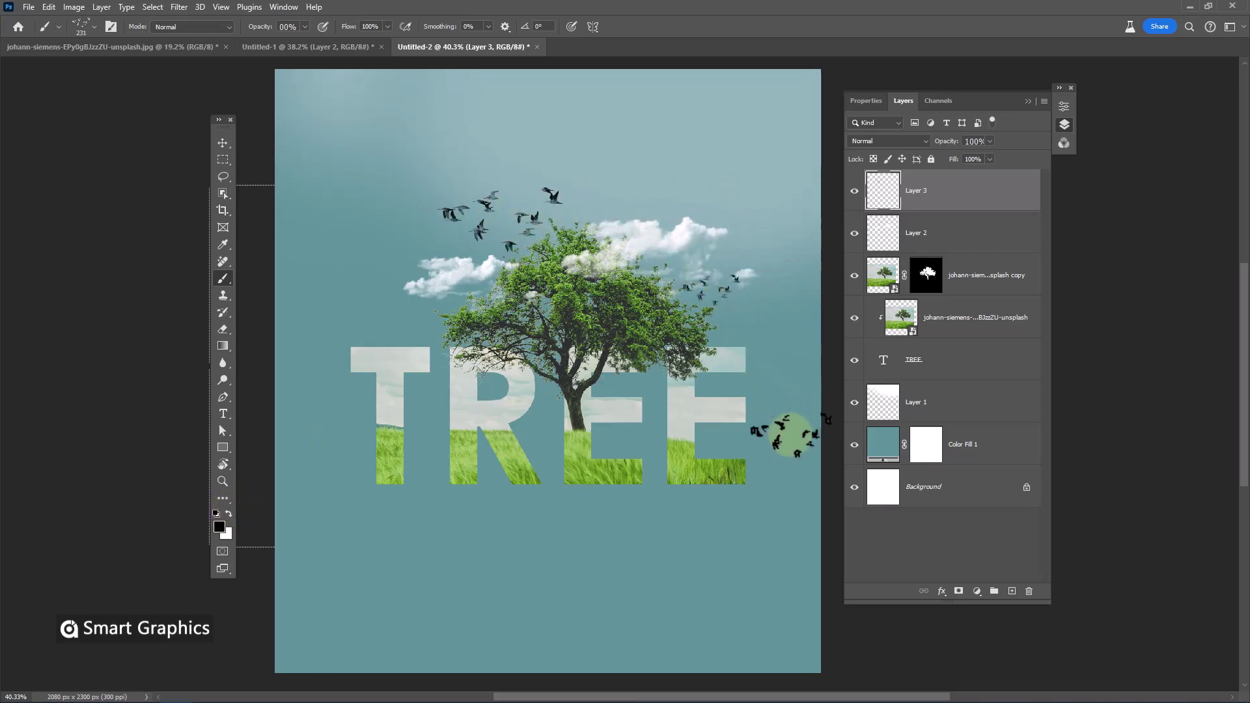
- Duplicate the layers from Layer 3 through TREE and merge the copies into one layer
shift+click(977, 359)
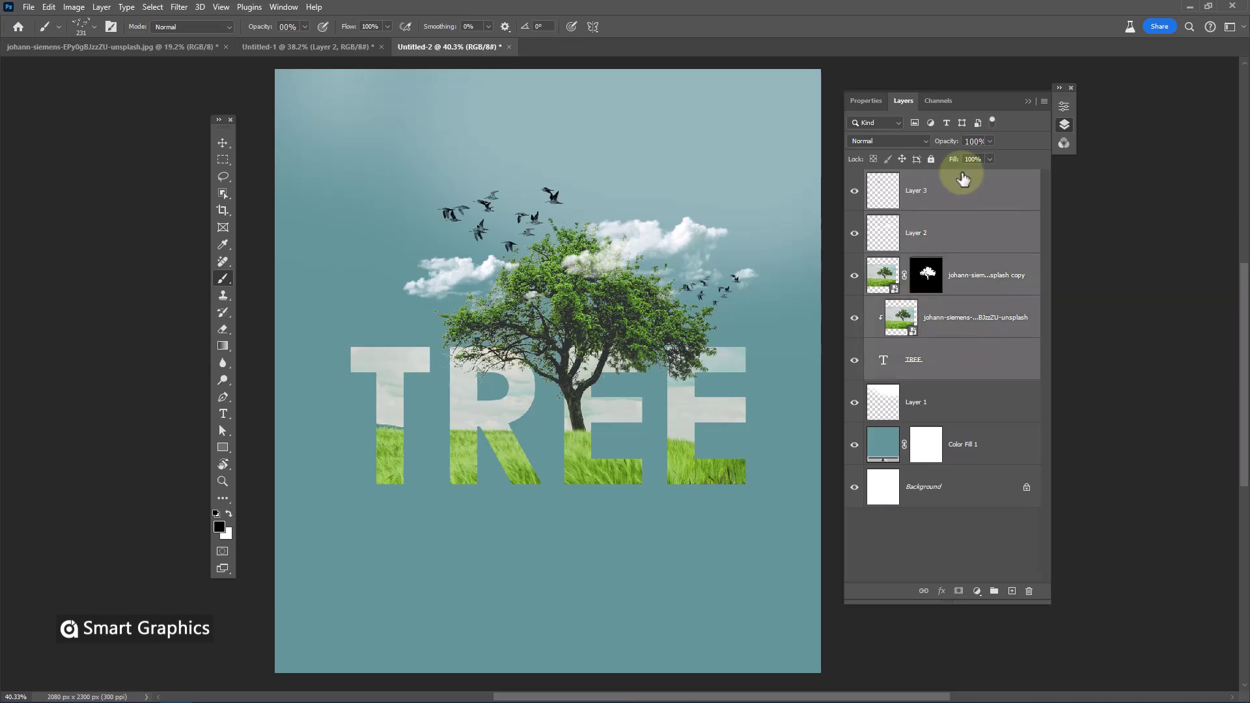
key(ctrl+j)
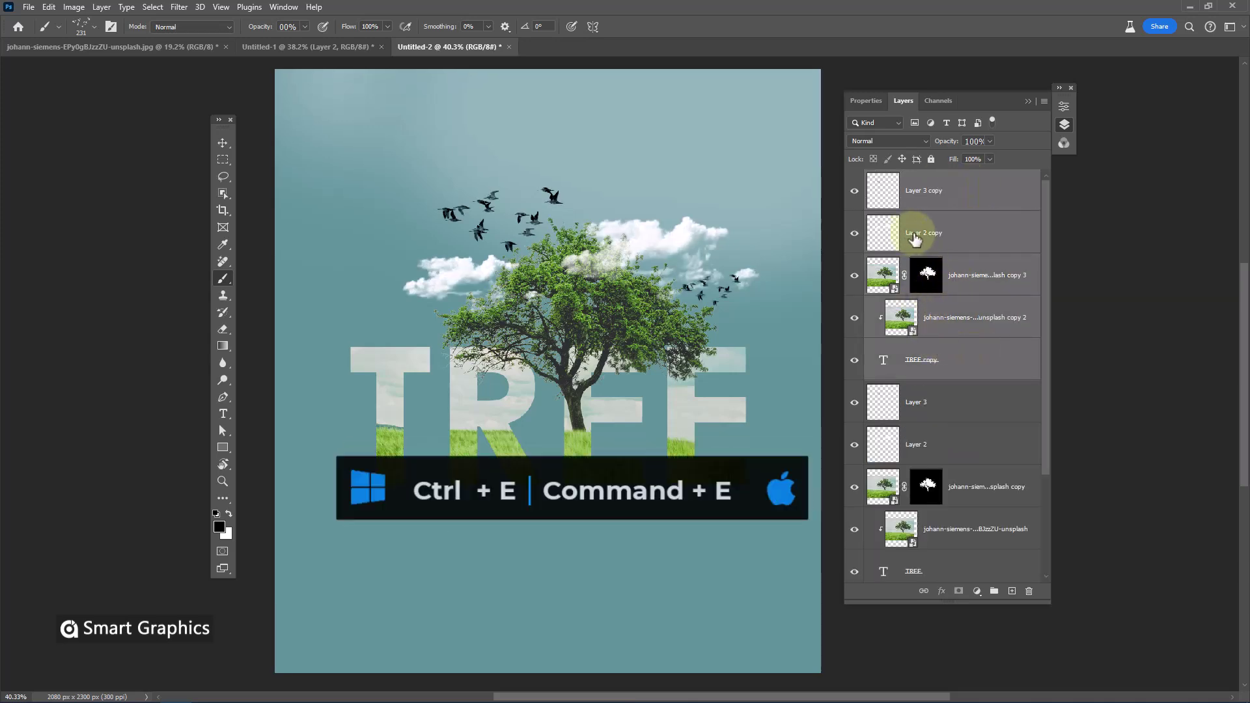
key(ctrl+e)
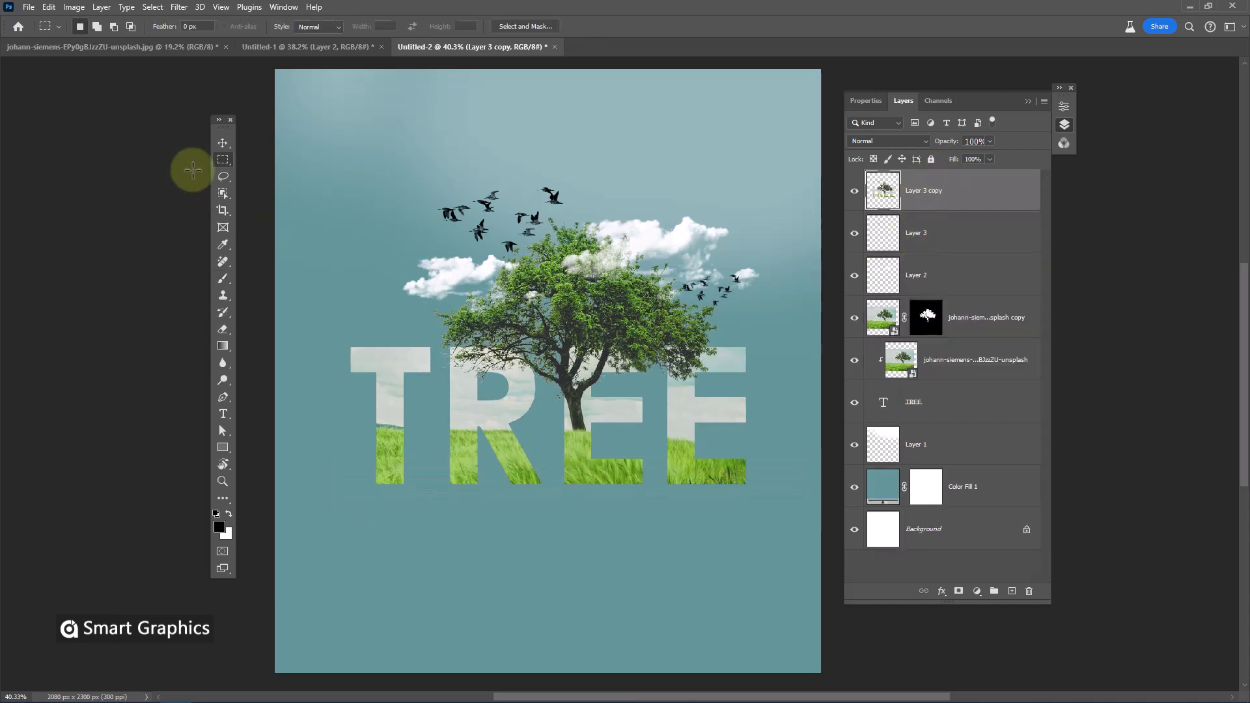
- Flip the merged copy vertically and move it below the TREE text as a reflection
click(222, 143)
key(ctrl+t)
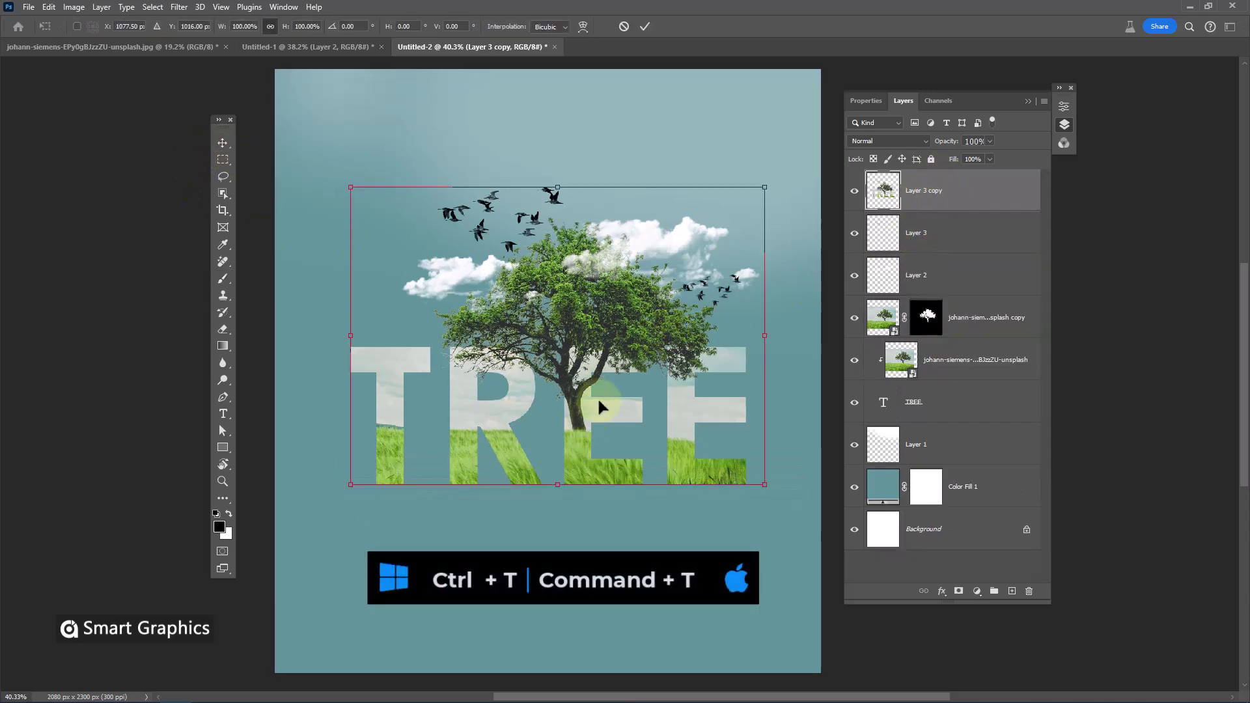
right_click(604, 362)
click(634, 629)
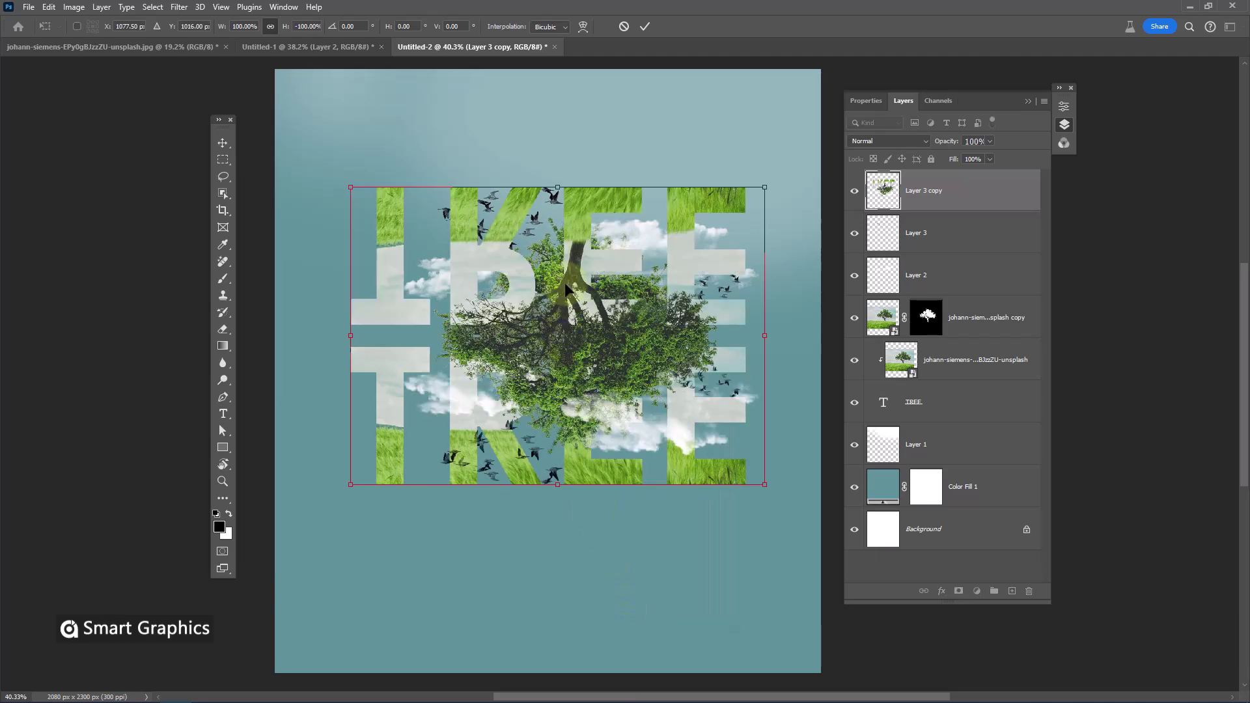
drag(564, 272, 577, 512)
key(Return)
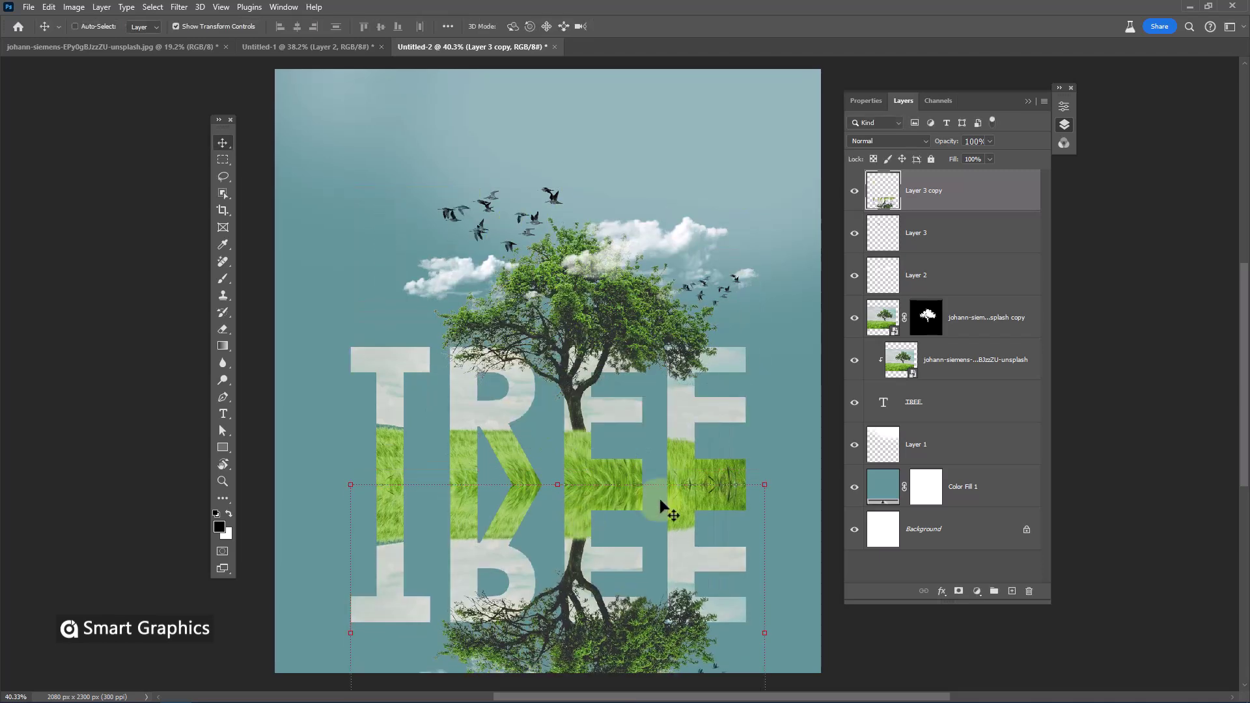
- Convert Layer 3 copy to a Smart Object and splay its bottom outward with a Perspective transform
right_click(962, 204)
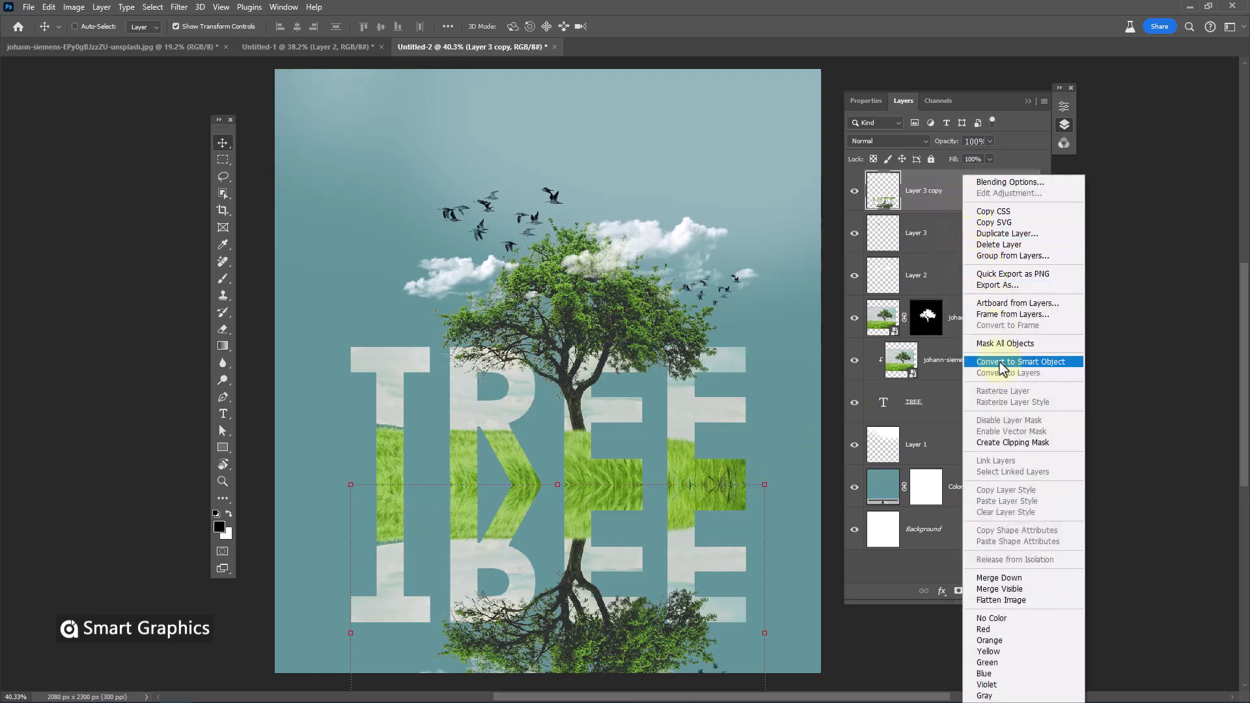
click(1020, 361)
key(ctrl+t)
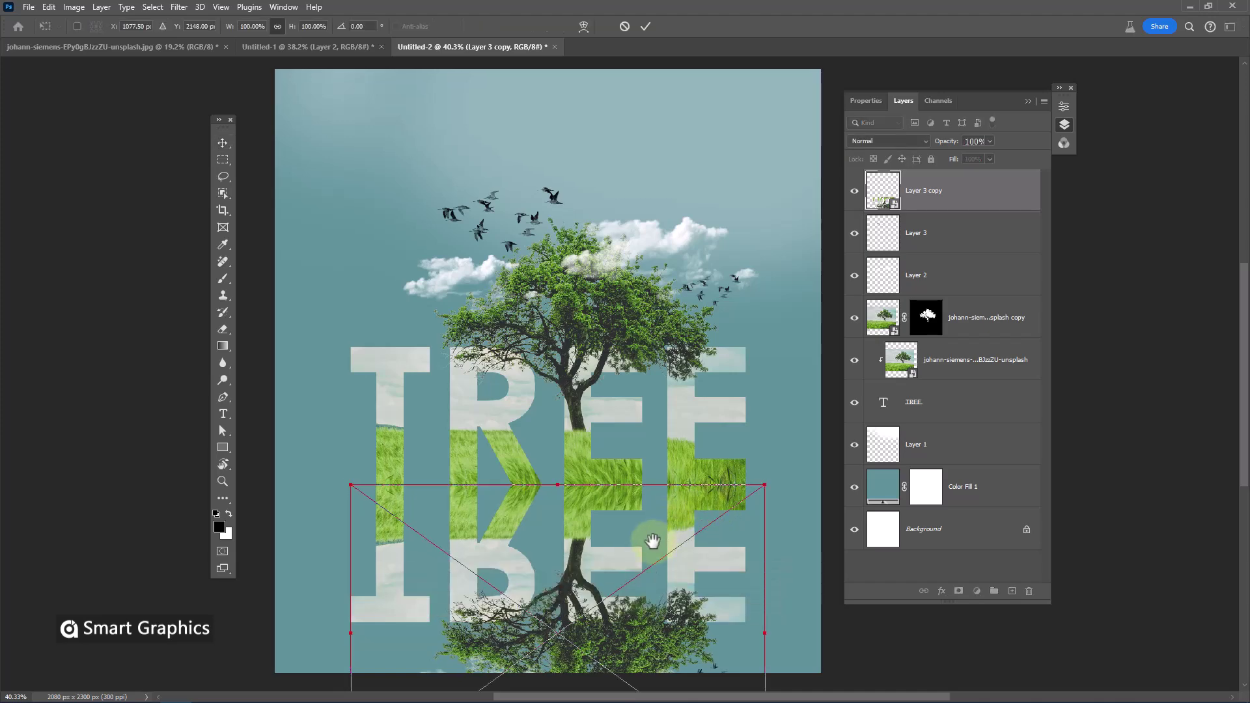
scroll(647, 529, down, 3)
right_click(708, 449)
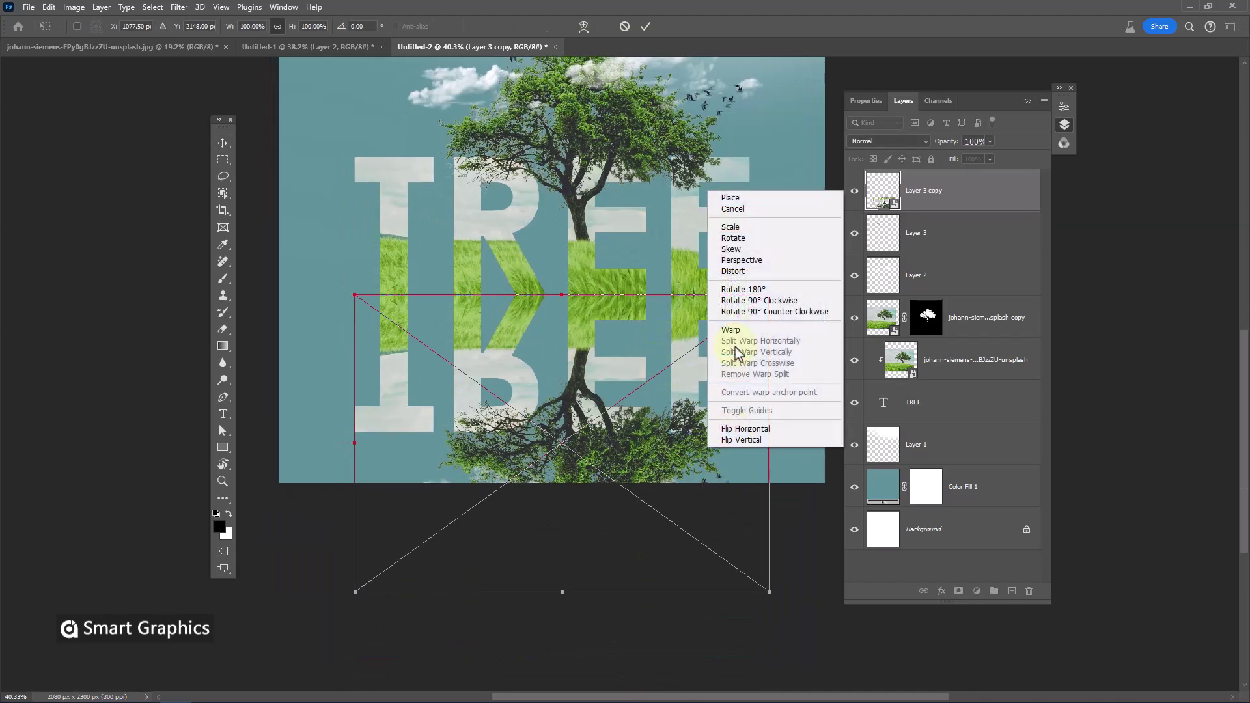
click(753, 260)
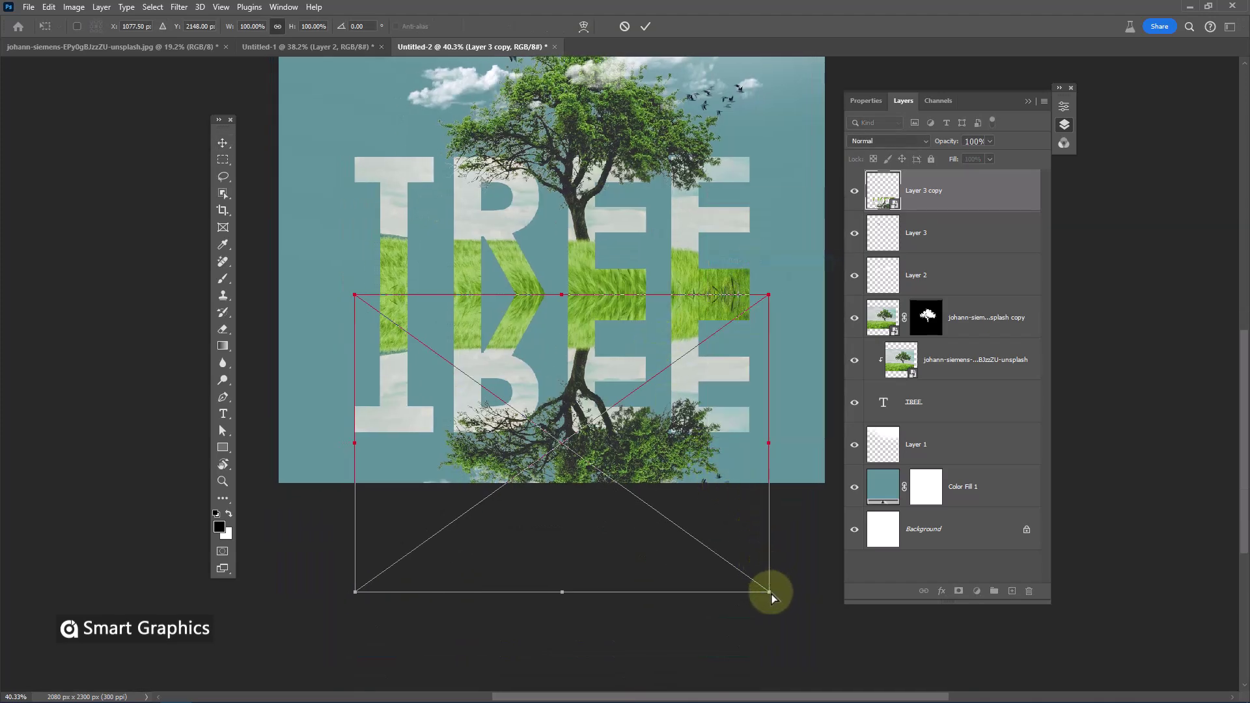
drag(770, 593, 1094, 499)
scroll(587, 522, up, 5)
scroll(587, 521, up, 1)
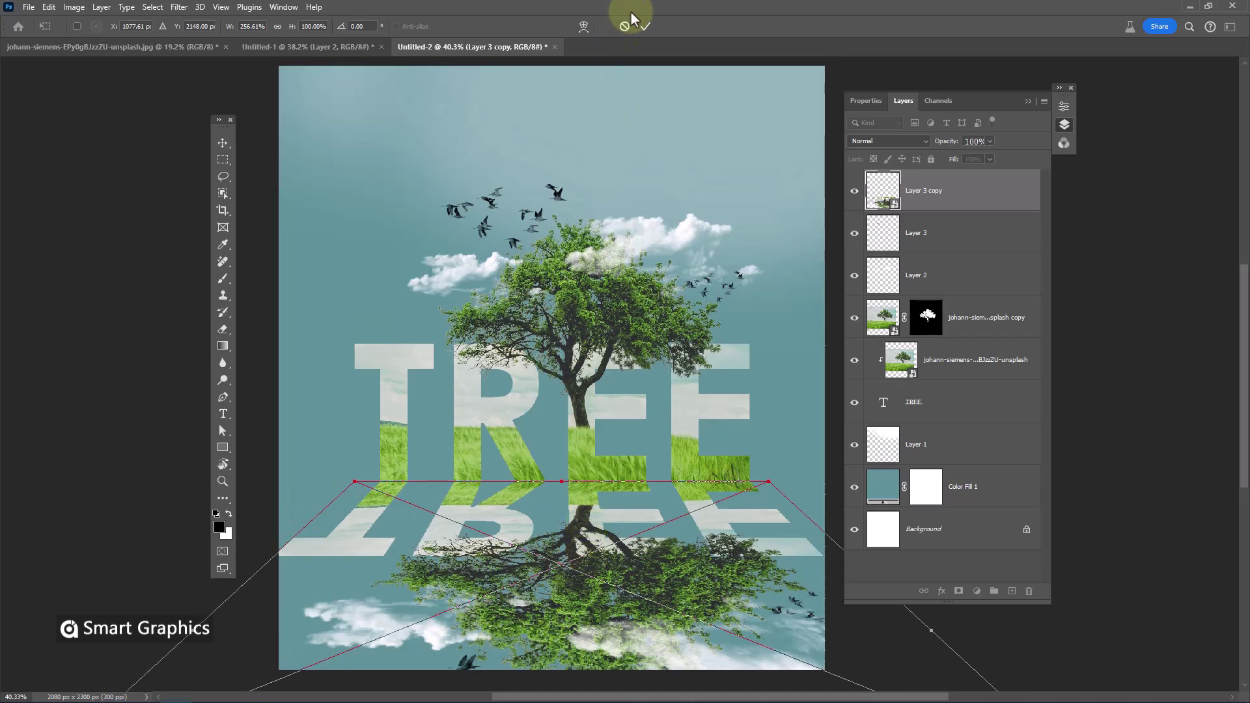
- Commit the perspective transform and apply a Wave distortion smart filter to the reflection
click(645, 26)
click(179, 7)
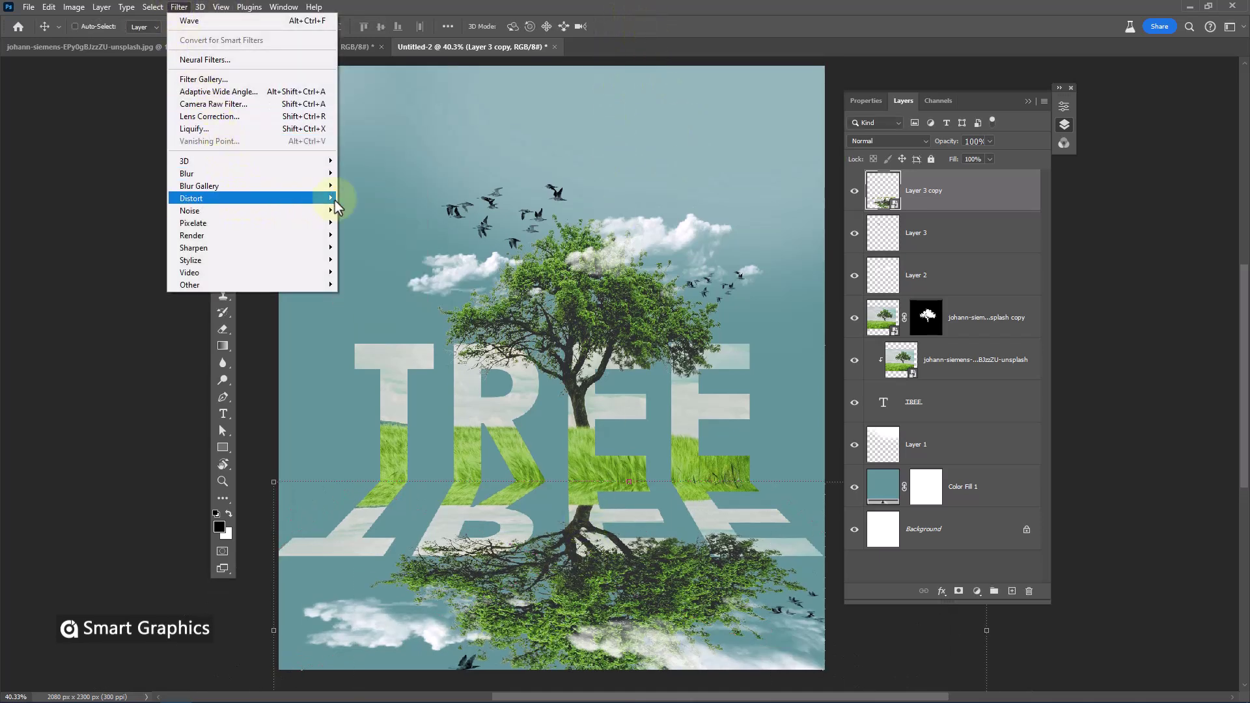
mouse_move(322, 198)
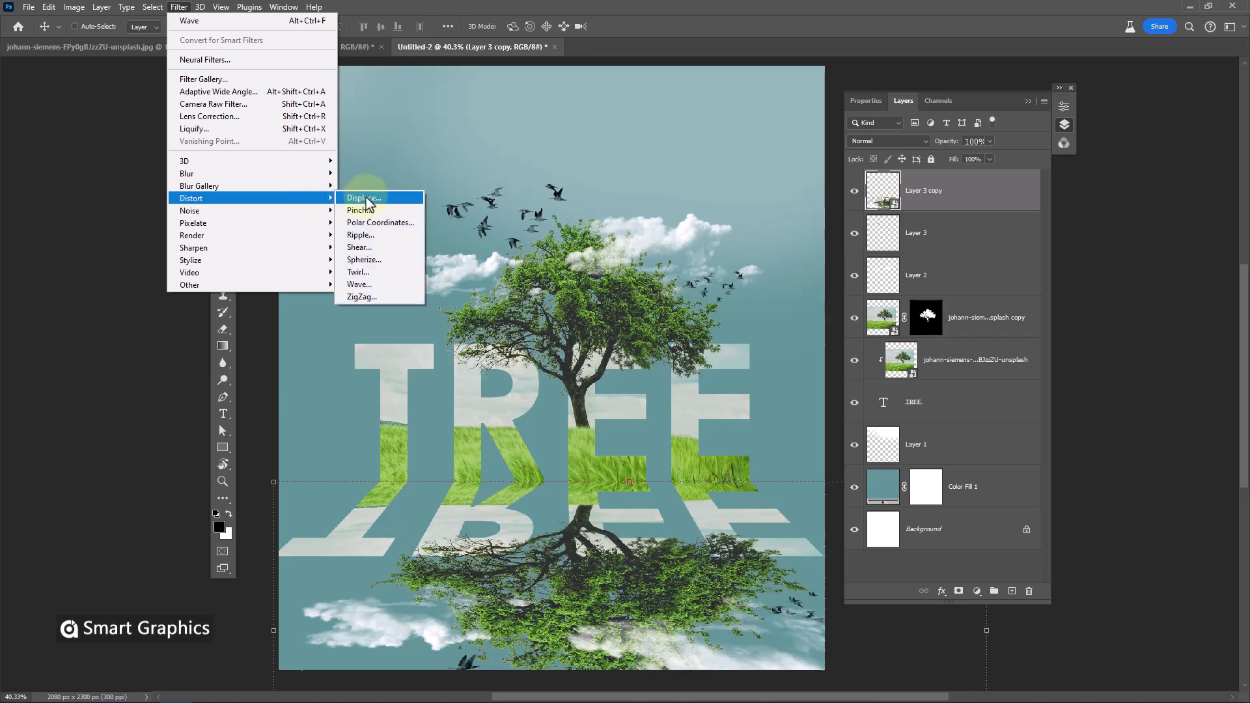
click(369, 285)
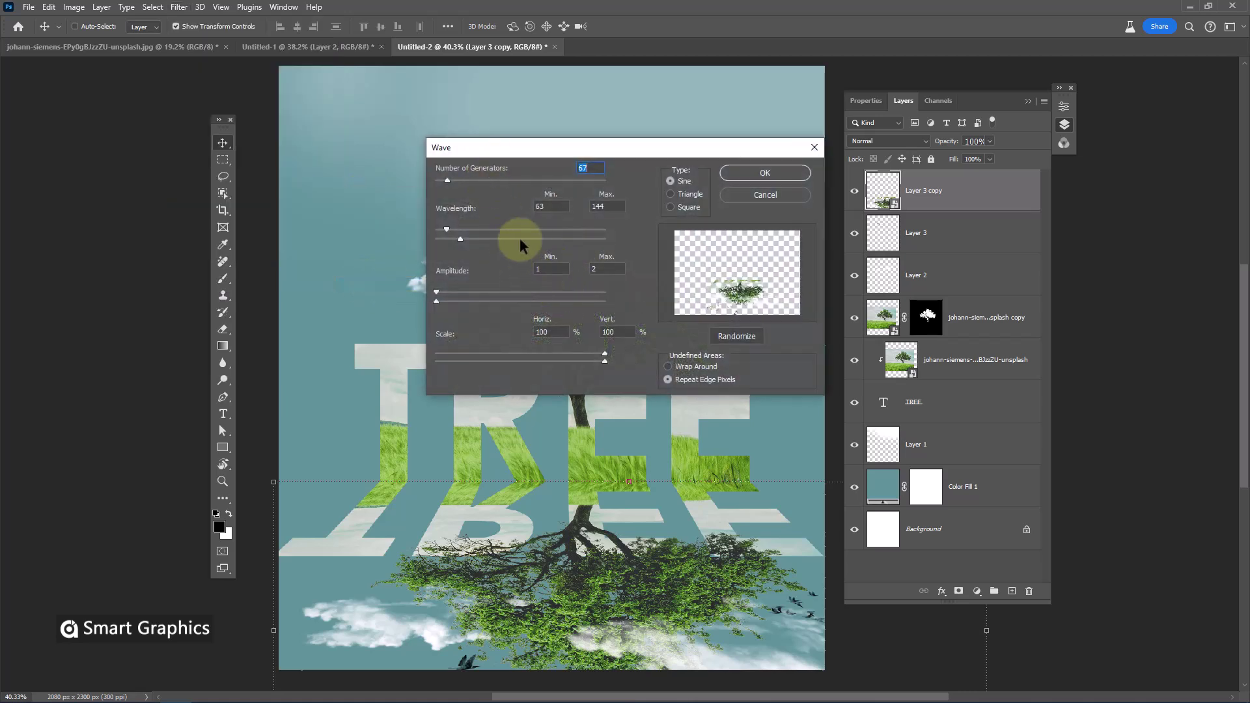
click(780, 173)
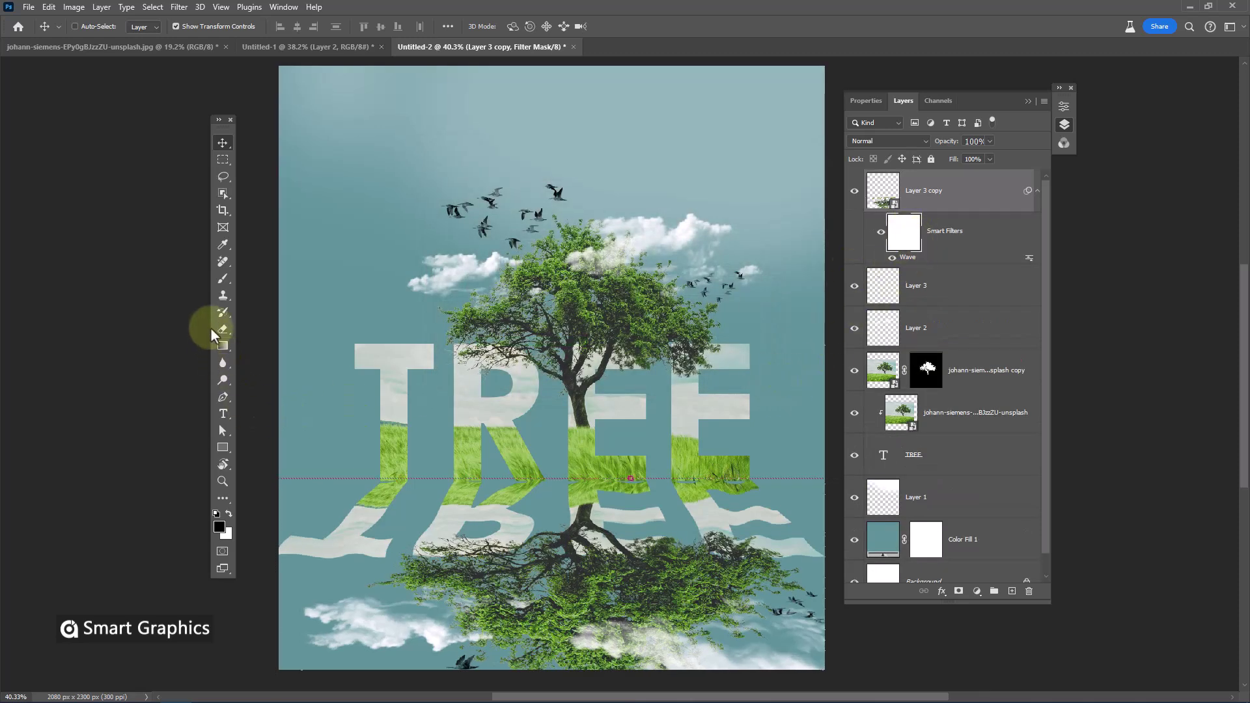
- Paint black with a large soft round brush along the canvas bottom to fade the reflection out
click(223, 281)
right_click(409, 426)
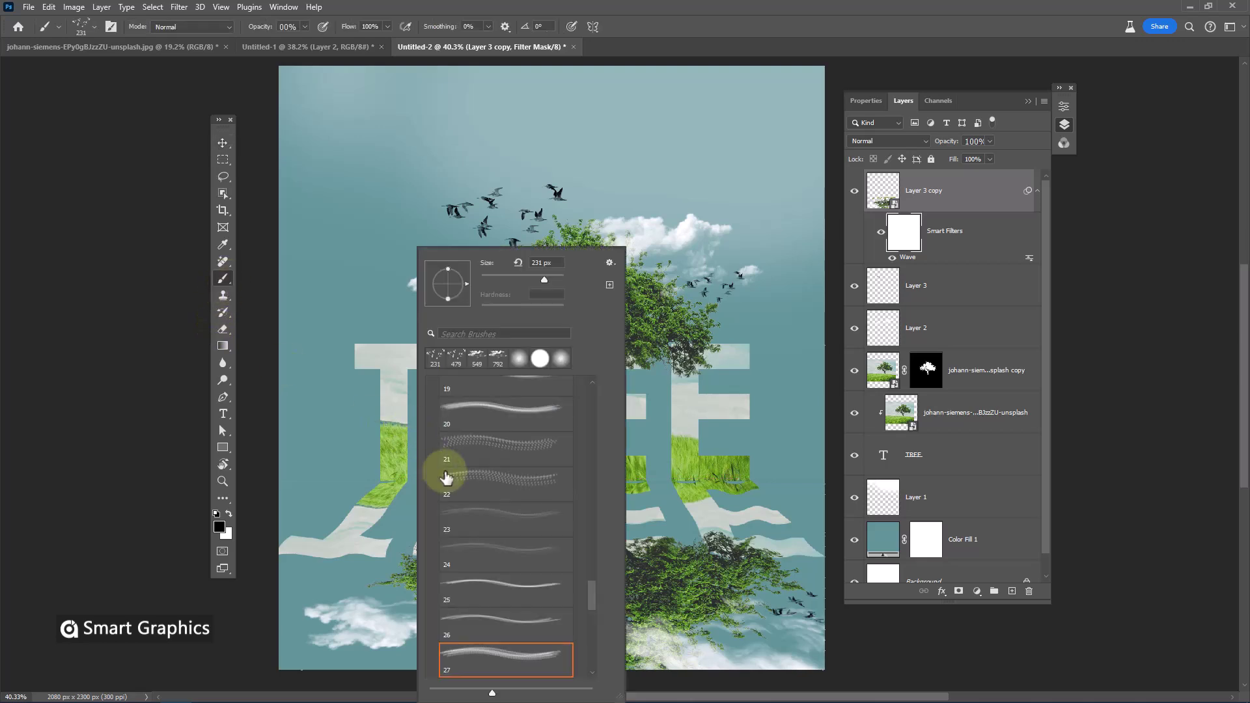
click(521, 361)
click(693, 9)
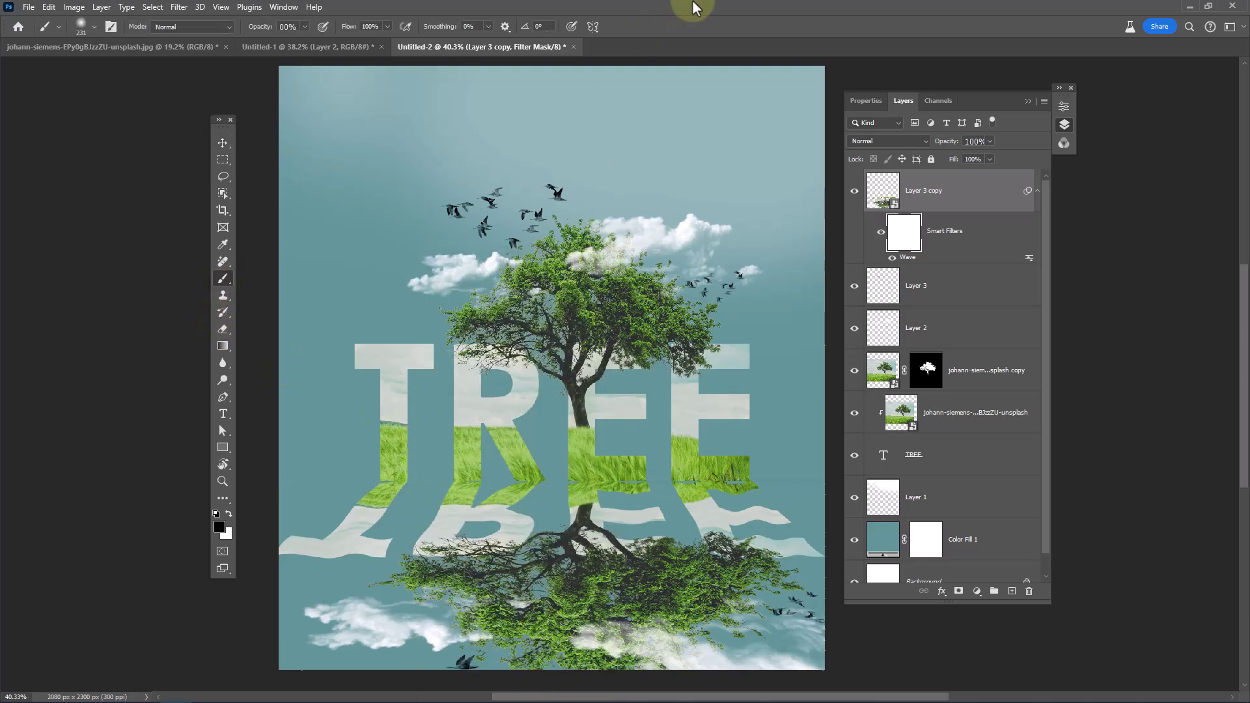
mouse_move(375, 453)
mouse_down()
mouse_move(423, 497)
mouse_move(374, 465)
mouse_move(617, 486)
mouse_move(768, 485)
mouse_move(819, 469)
mouse_move(580, 489)
mouse_move(324, 474)
mouse_move(534, 467)
mouse_up()
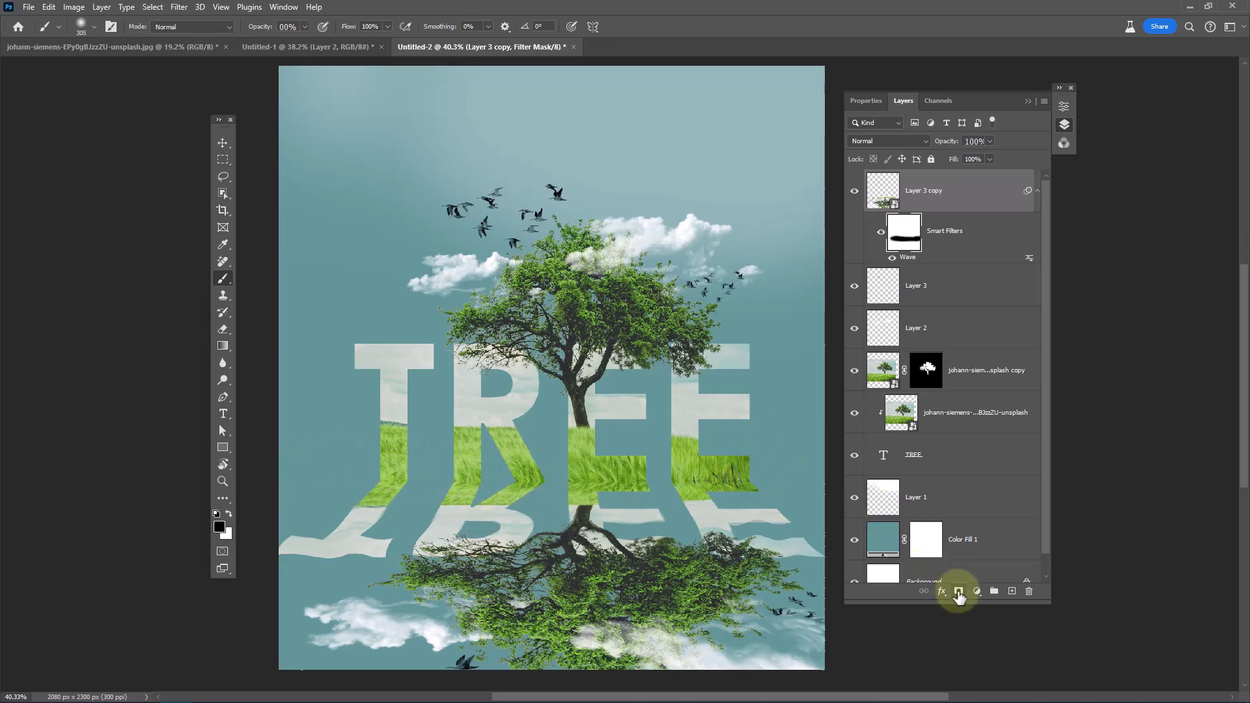
drag(417, 544, 228, 530)
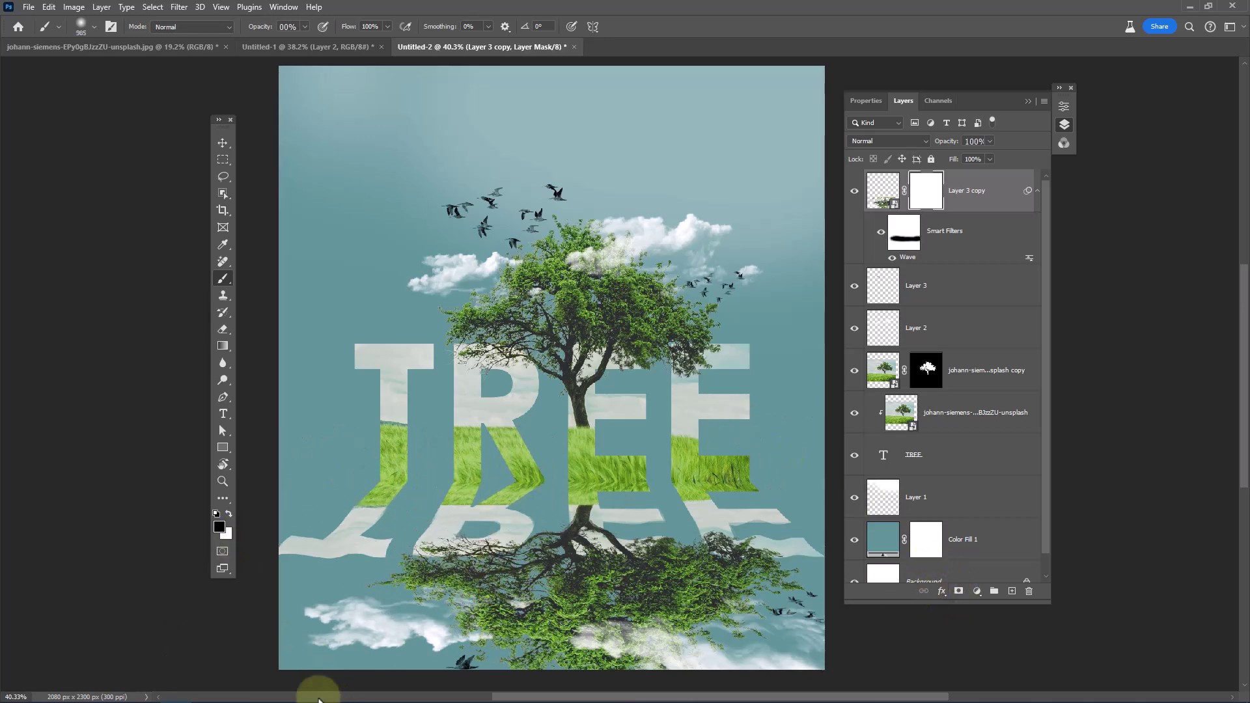
mouse_move(467, 687)
mouse_down()
mouse_move(880, 680)
mouse_move(774, 683)
mouse_up()
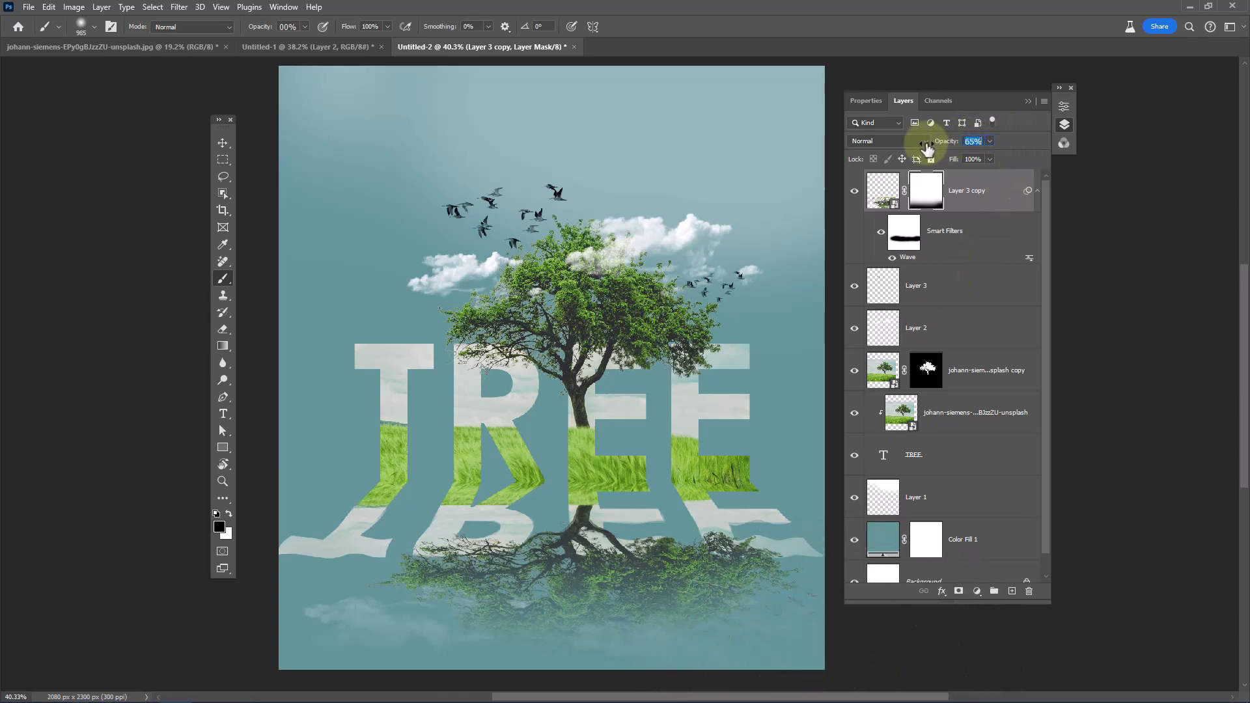